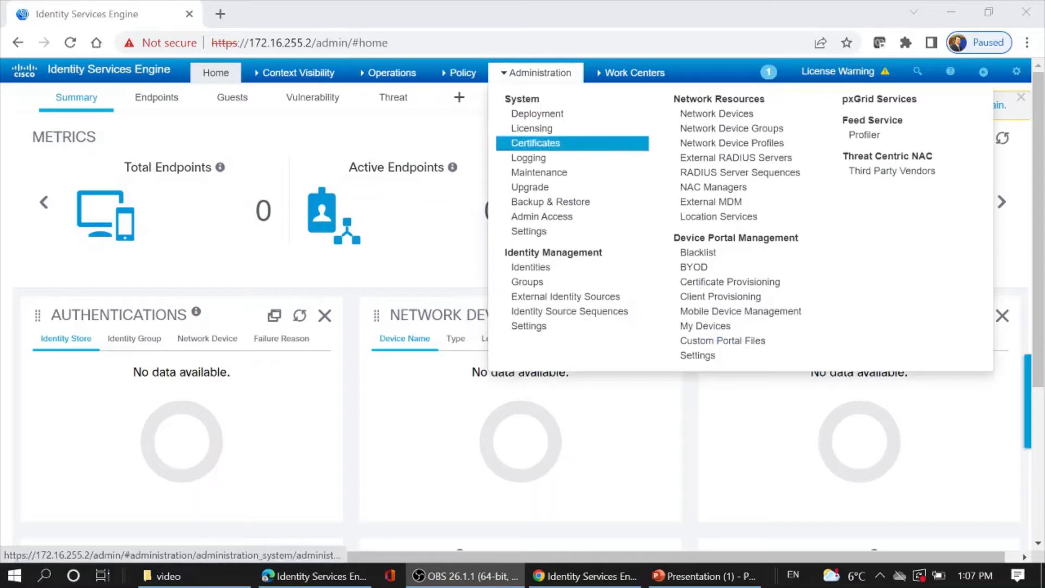
Review the evaluation licences on the Licensing page, then go to the node Deployment page
left_click(532, 128)
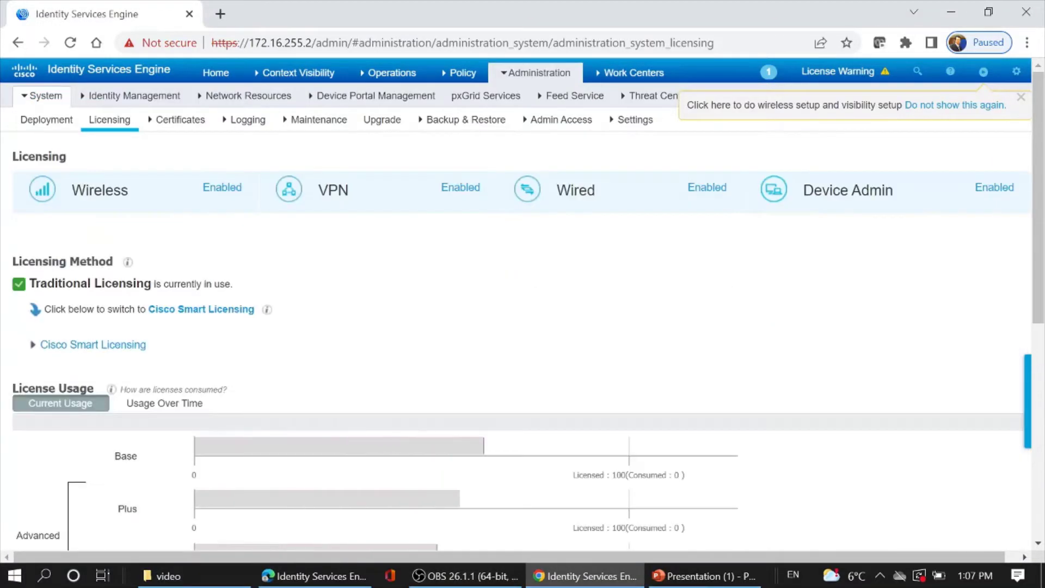
scroll(521, 346, "down", 1)
scroll(522, 346, "down", 3)
scroll(522, 346, "down", 2)
scroll(522, 347, "down", 1)
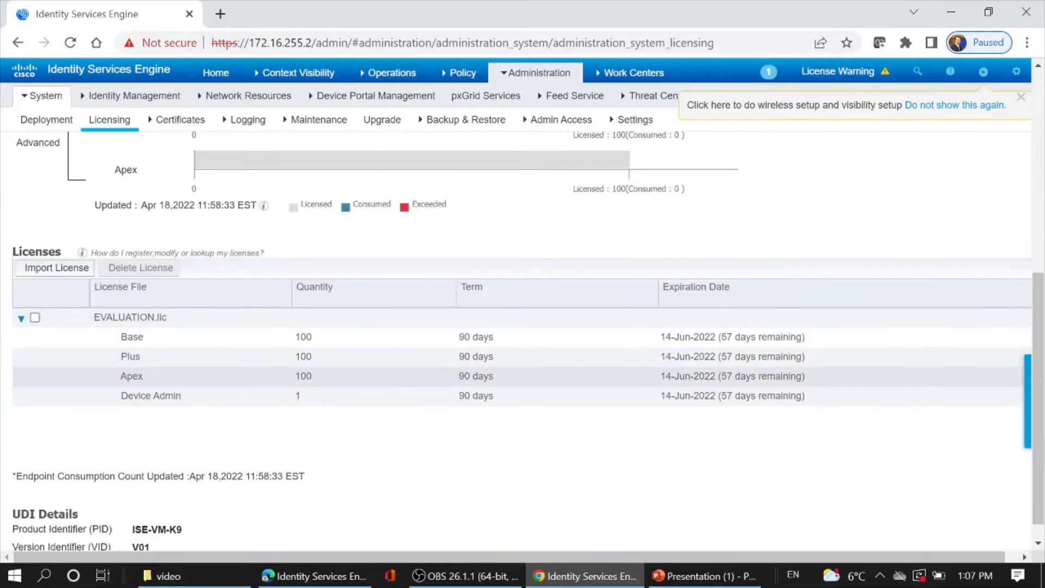
scroll(522, 378, "down", 1)
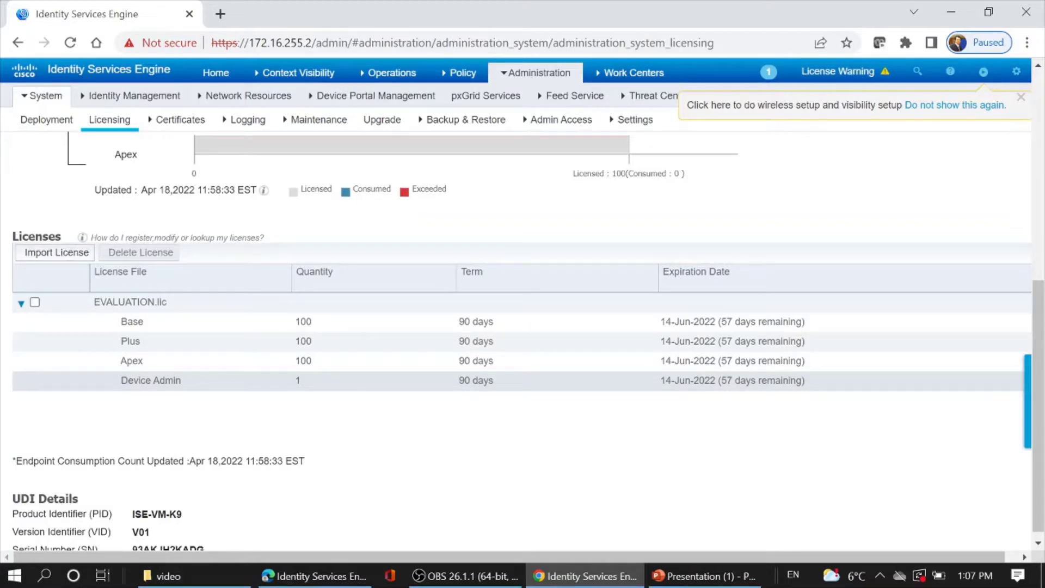
scroll(521, 378, "up", 3)
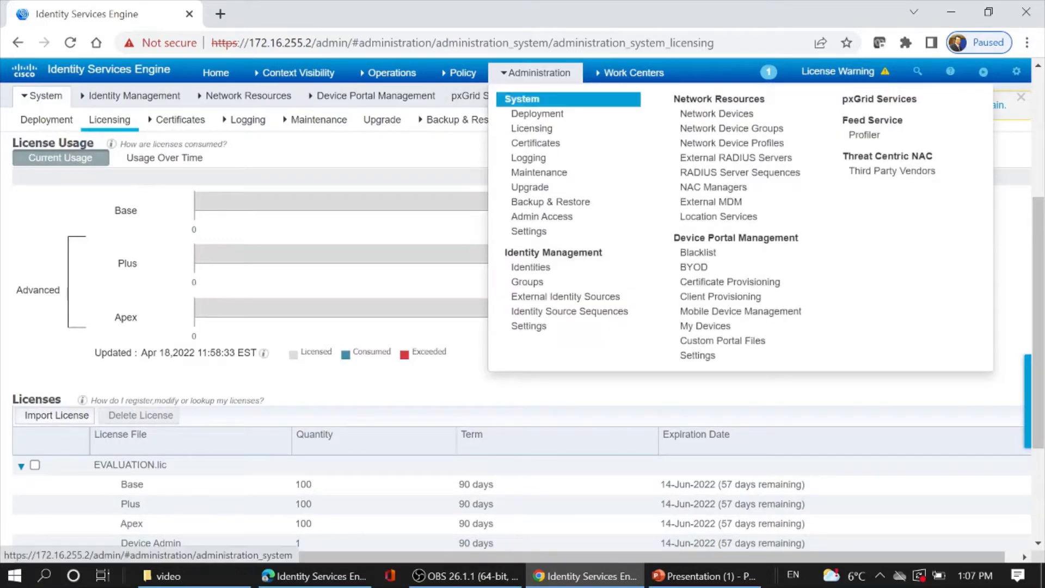
left_click(537, 113)
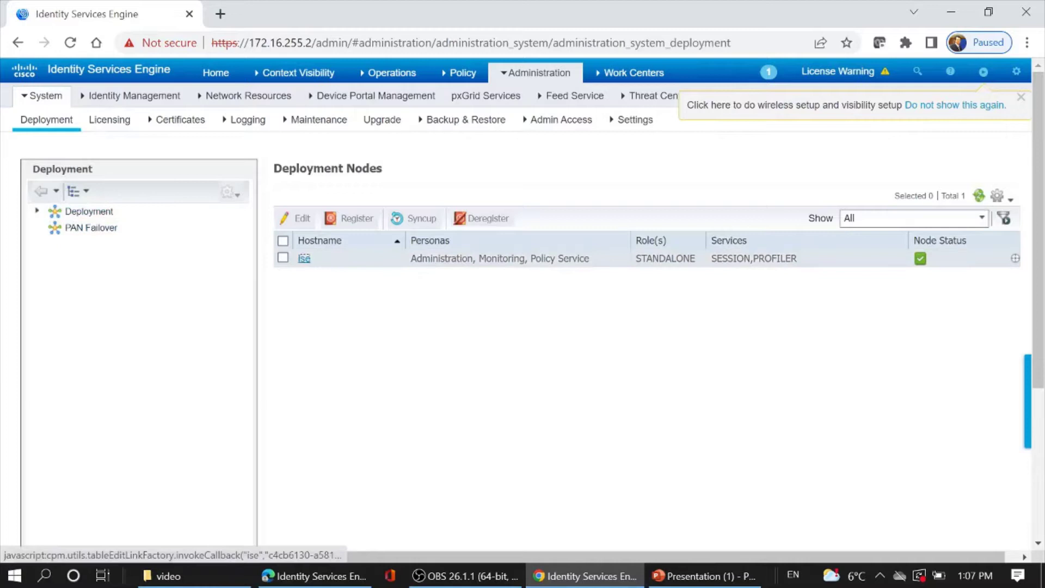
Enable Device Admin Service on the ise node, accept the TACACS+ warning, and save
left_click(304, 258)
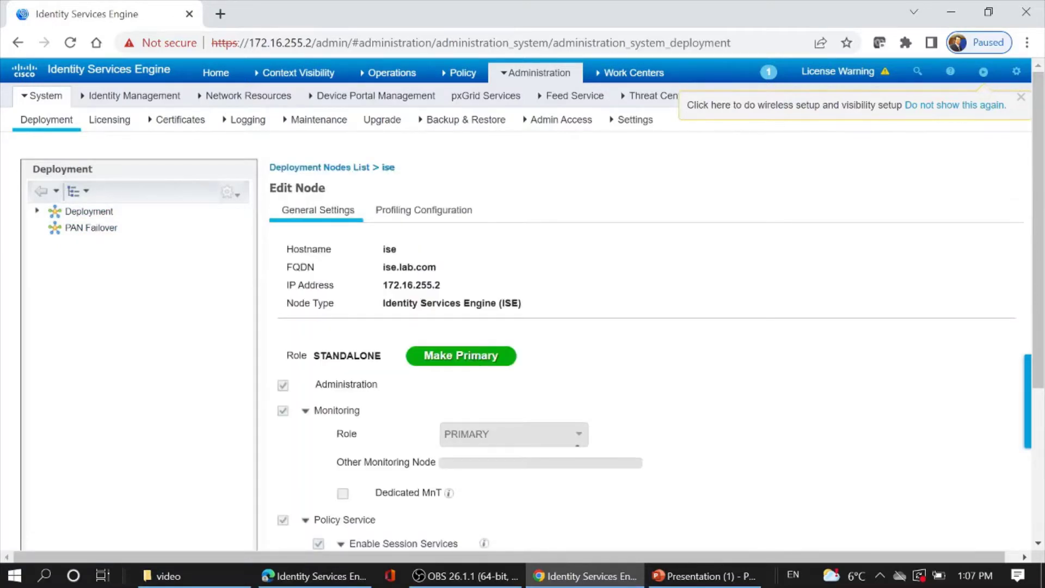
scroll(642, 337, "down", 2)
scroll(642, 337, "down", 2)
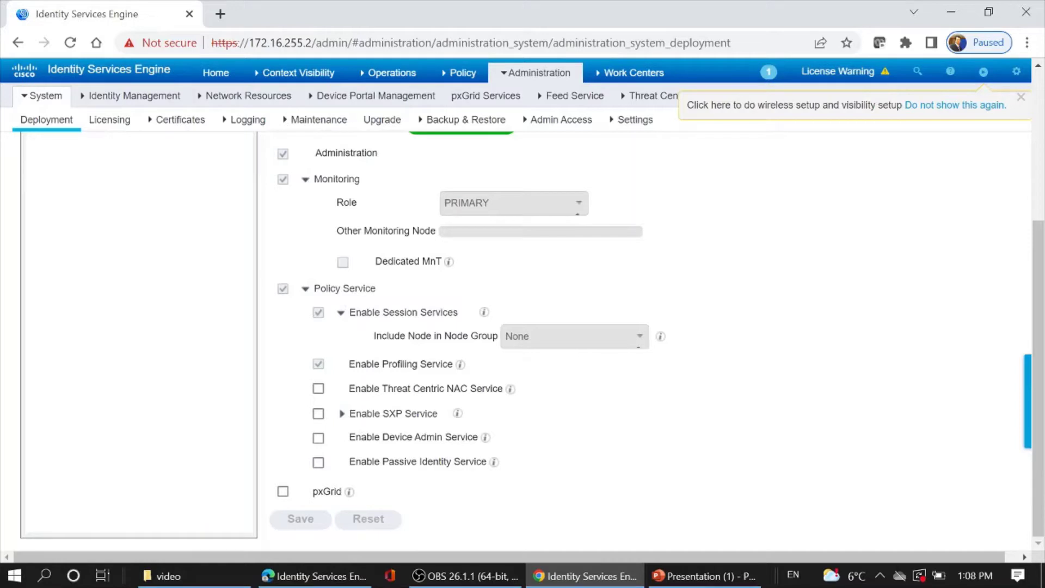
left_click(414, 437)
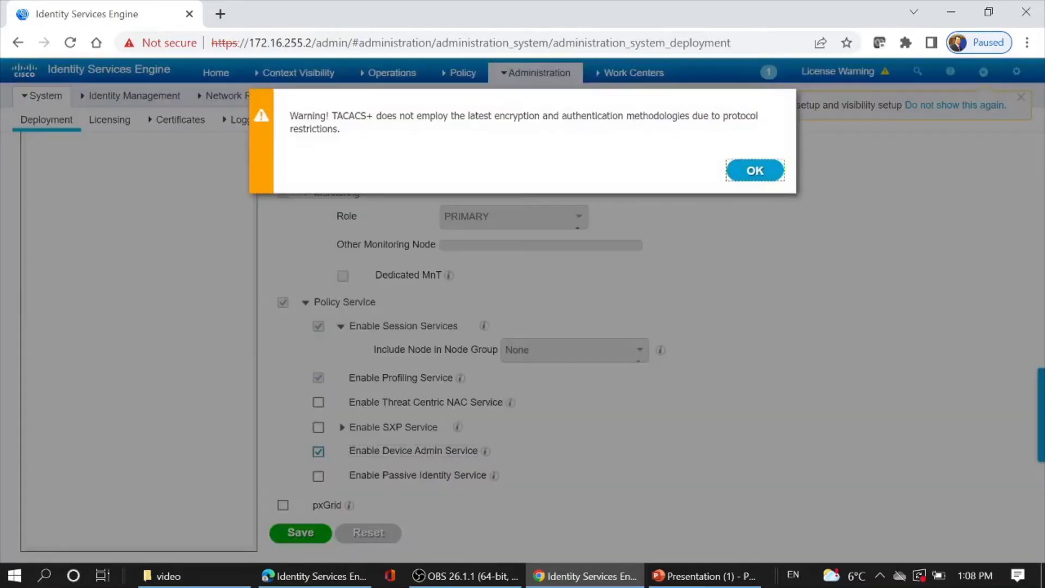
left_click(754, 170)
left_click(301, 533)
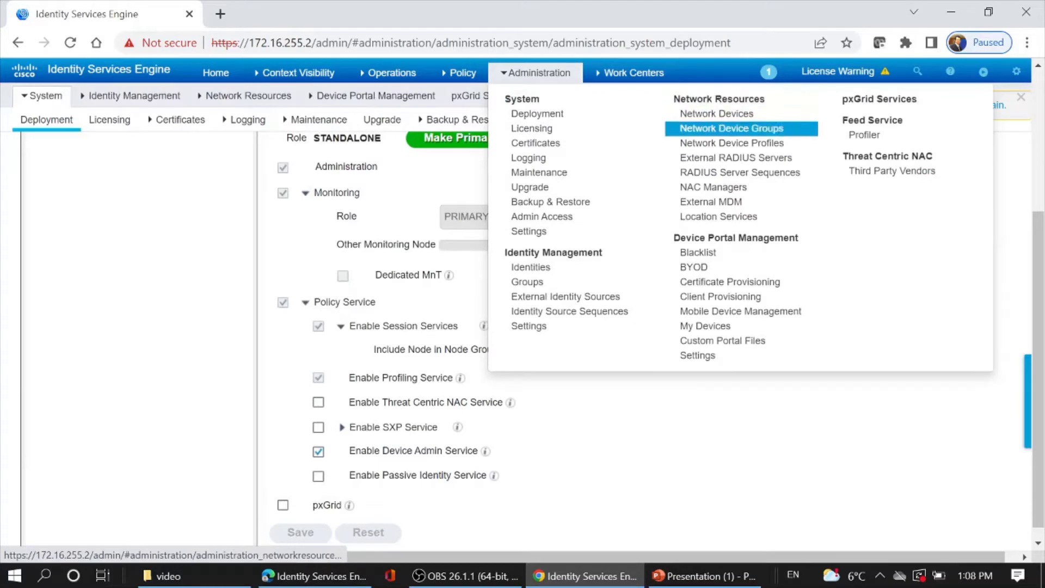
Create the network device group Wireless under parent All Device Types and save it
left_click(732, 128)
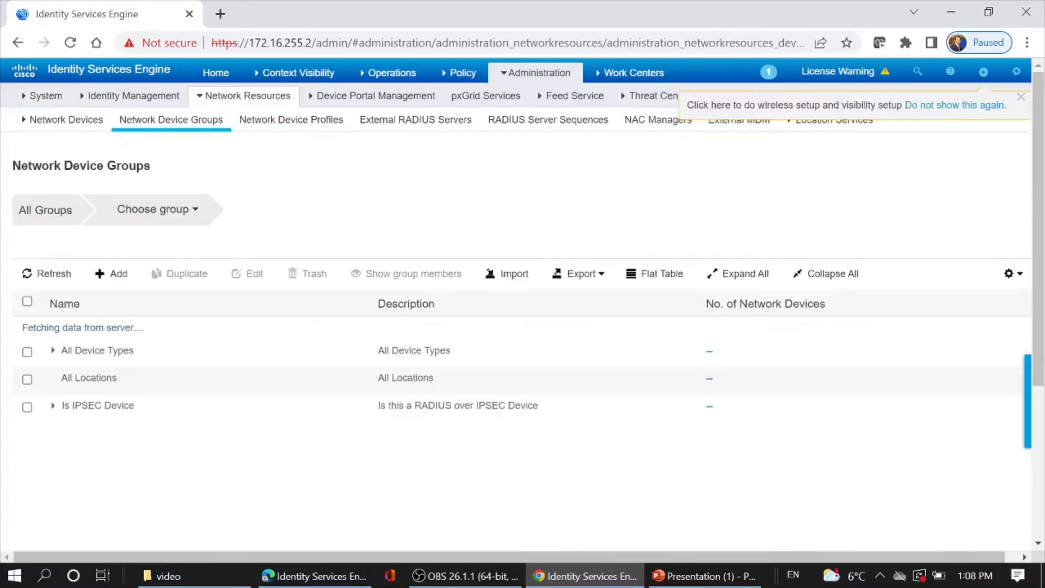
left_click(112, 273)
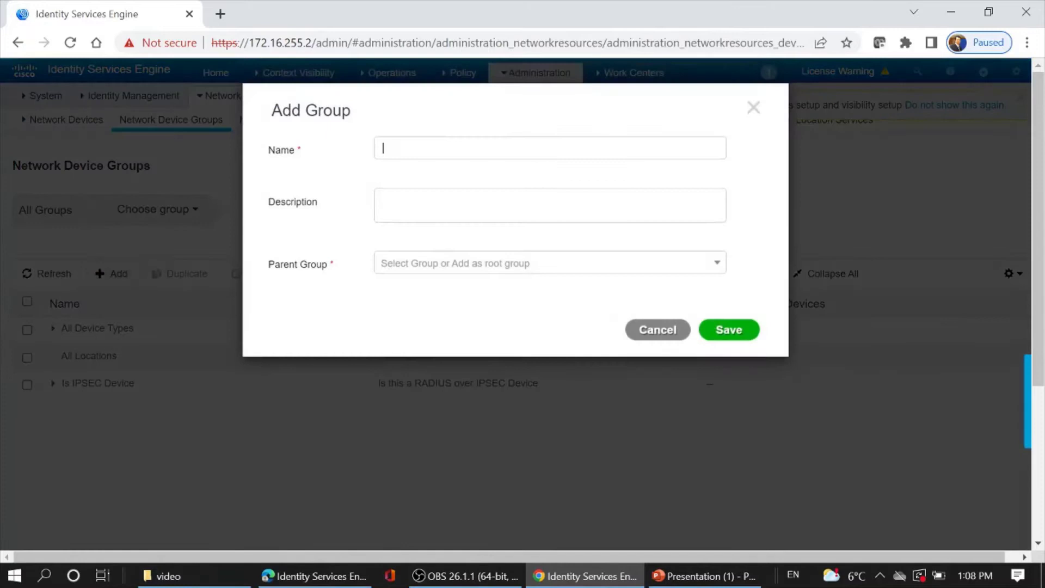
key("Down")
key("Down")
key("Return")
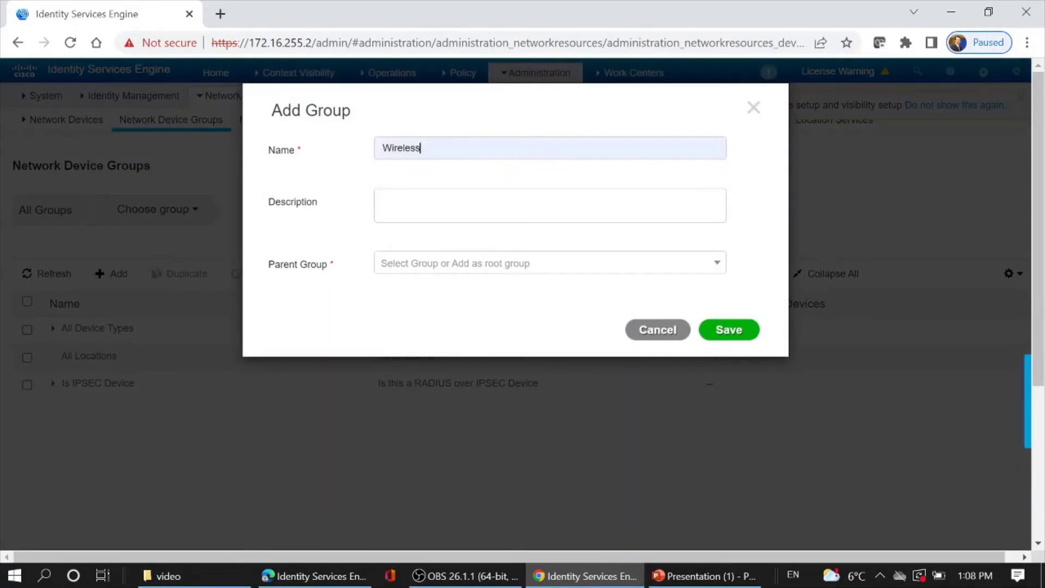
key("Tab")
key("Tab")
key("Down")
key("Down")
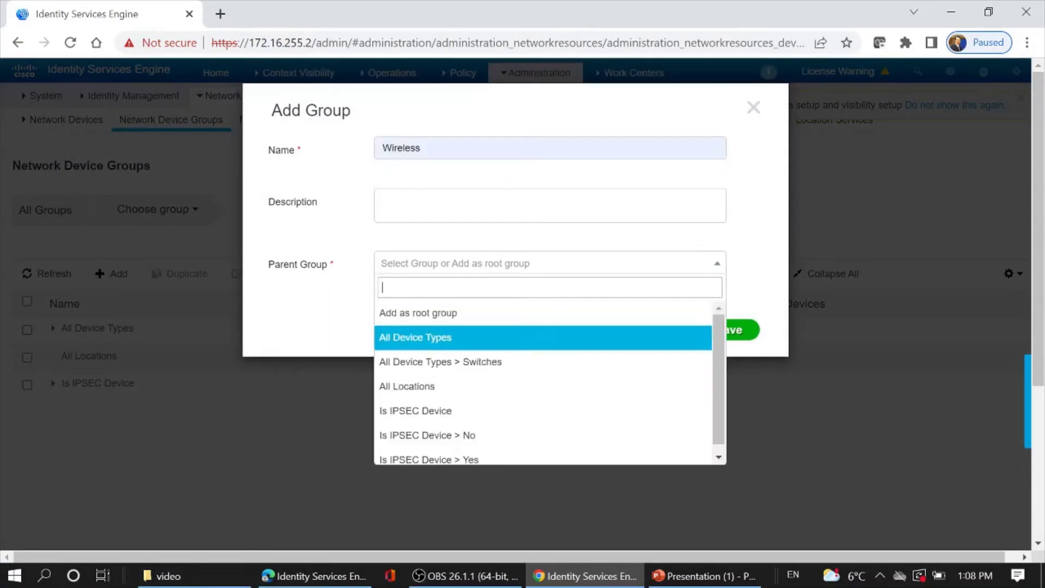
key("Return")
key("Tab")
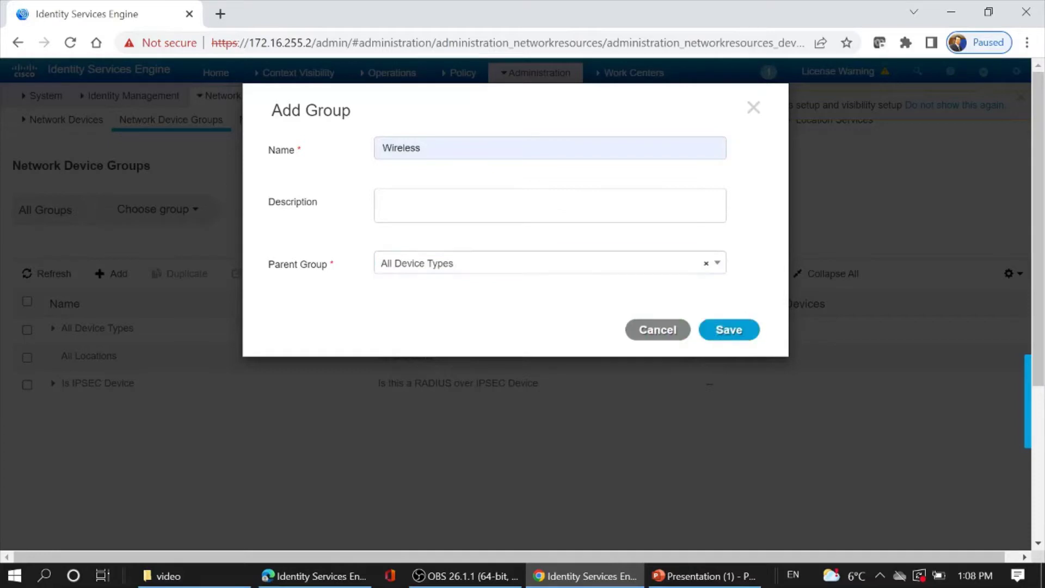
key("Return")
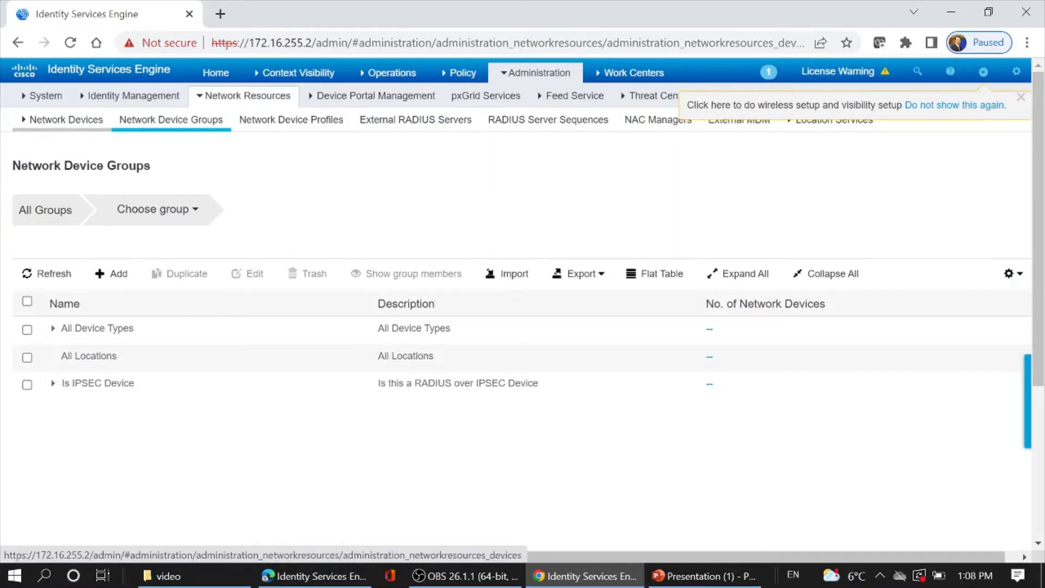
Add network device WLC9800 (172.16.255.2/32), type Wireless, with TACACS authentication and shared secret
left_click(536, 72)
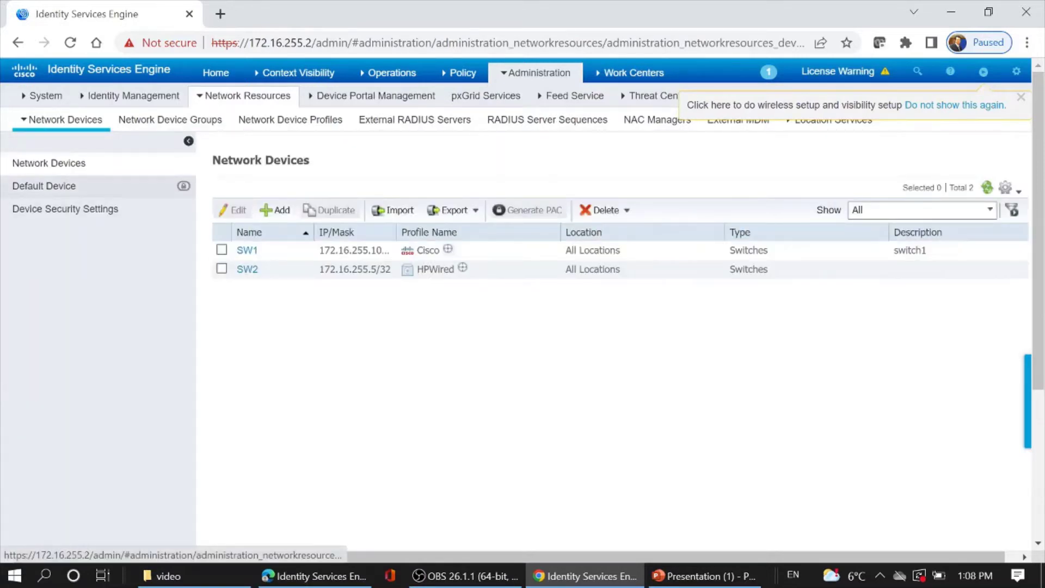
left_click(275, 210)
type("172.16.255.2")
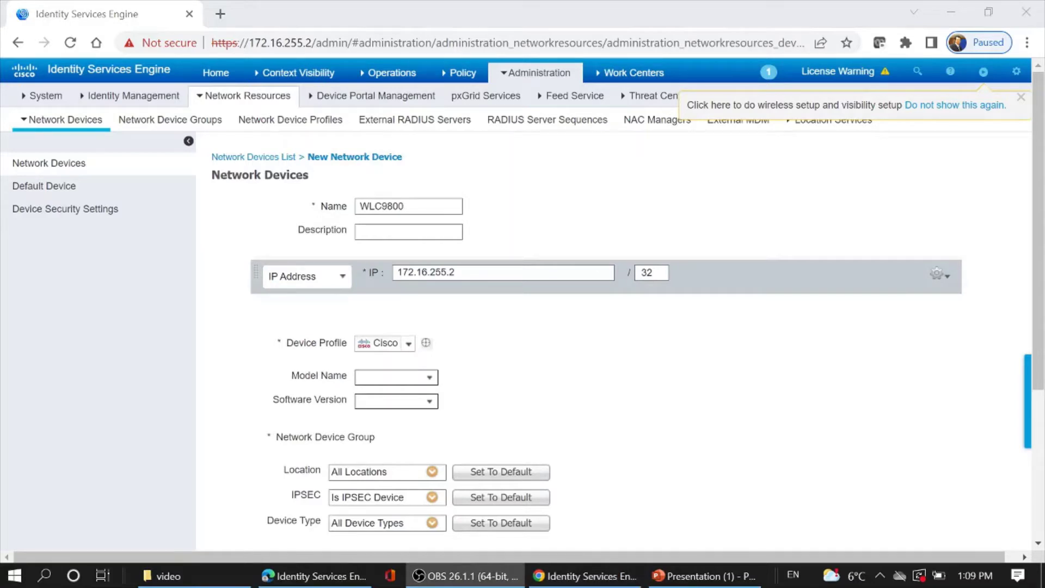
left_click(432, 523)
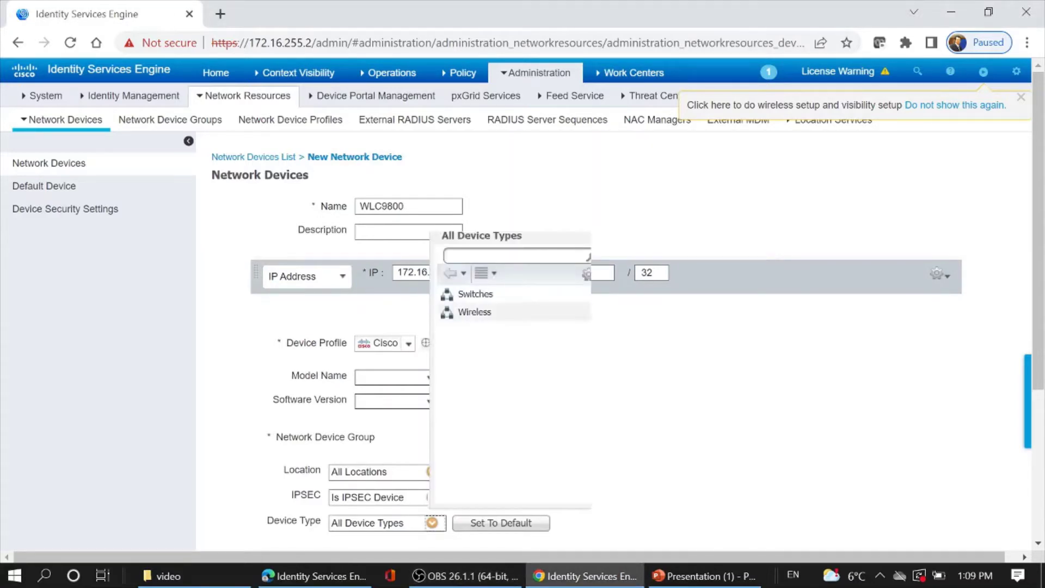
left_click(474, 311)
scroll(598, 337, "down", 2)
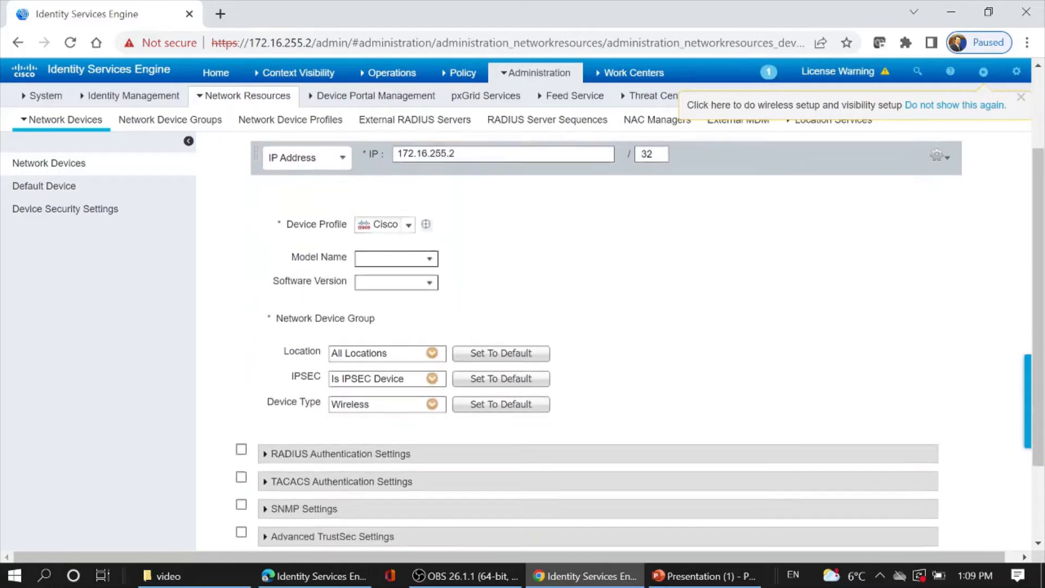
scroll(598, 337, "down", 2)
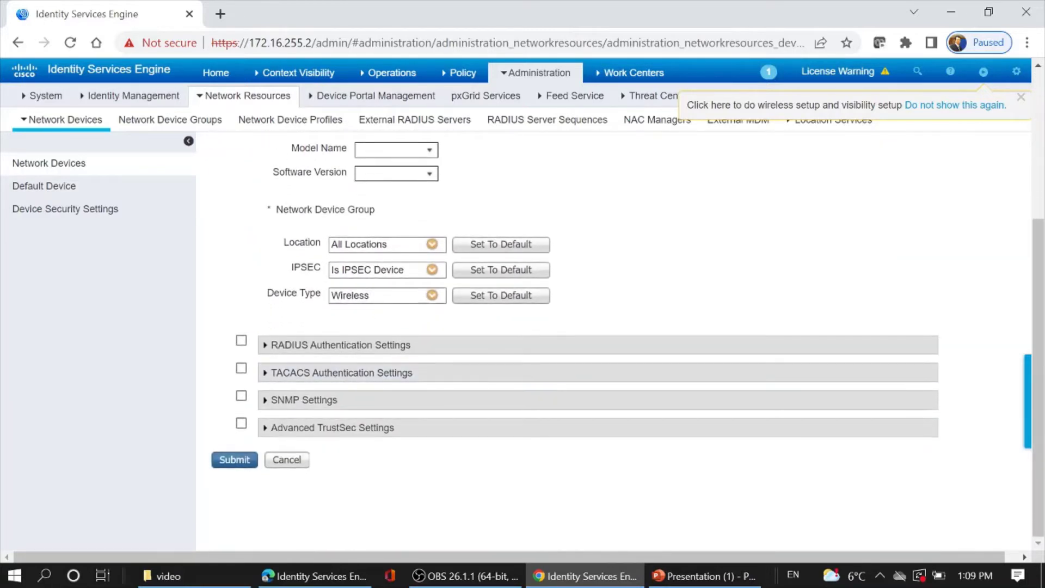
left_click(241, 368)
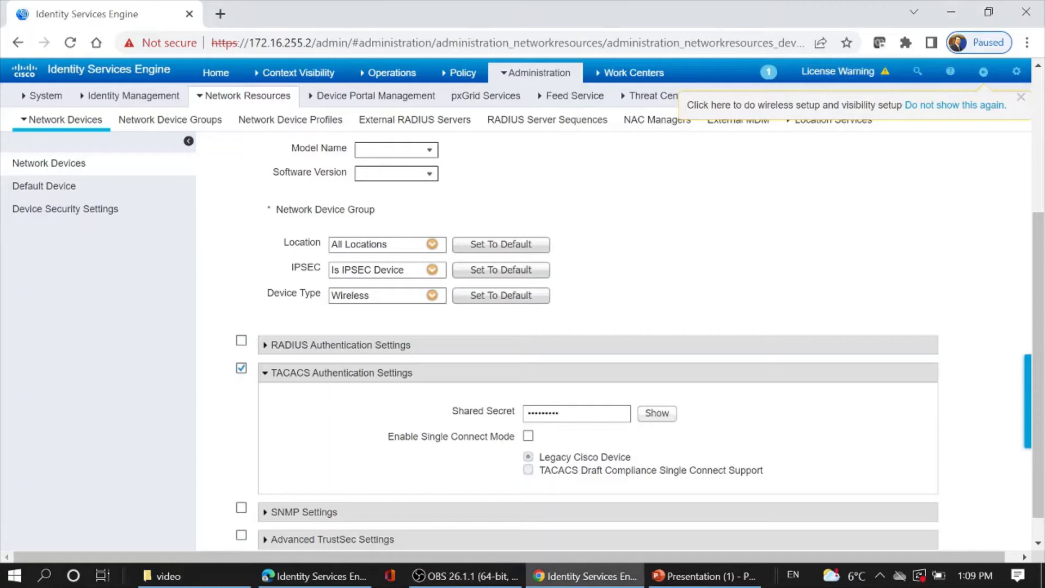
scroll(626, 341, "down", 1)
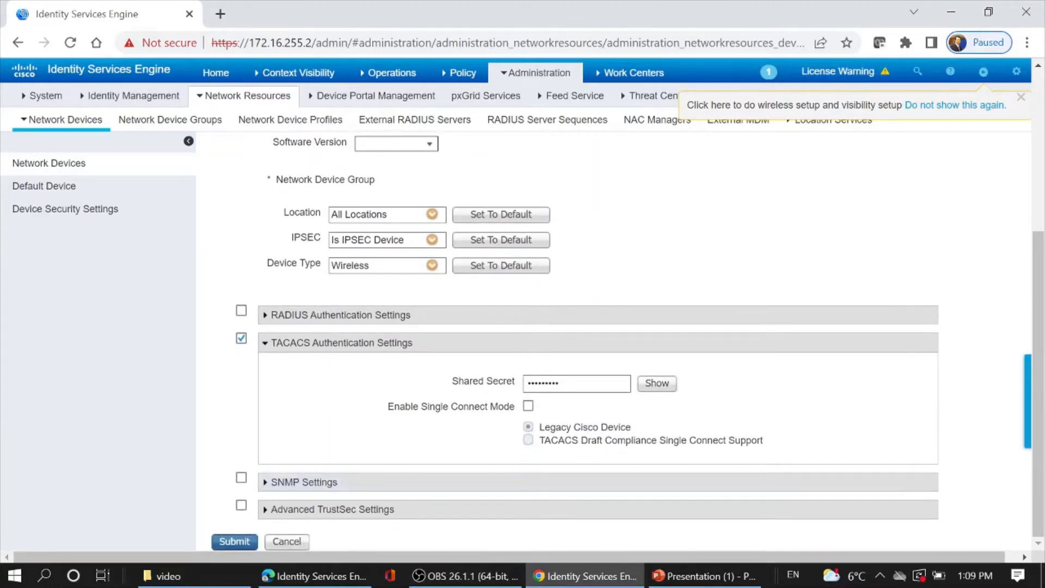
left_click(234, 542)
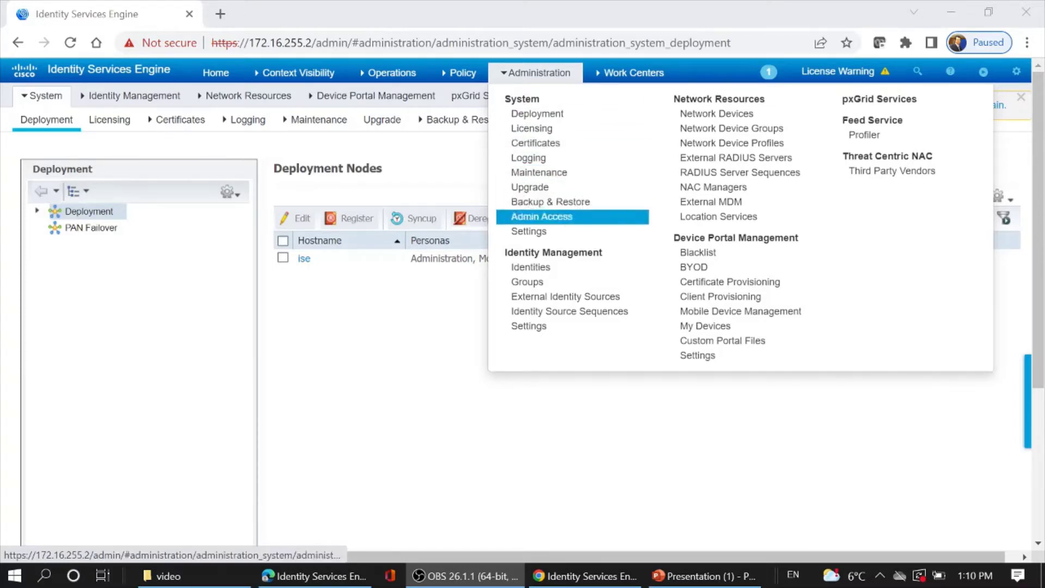
Create the user identity group LAB_RO
left_click(526, 282)
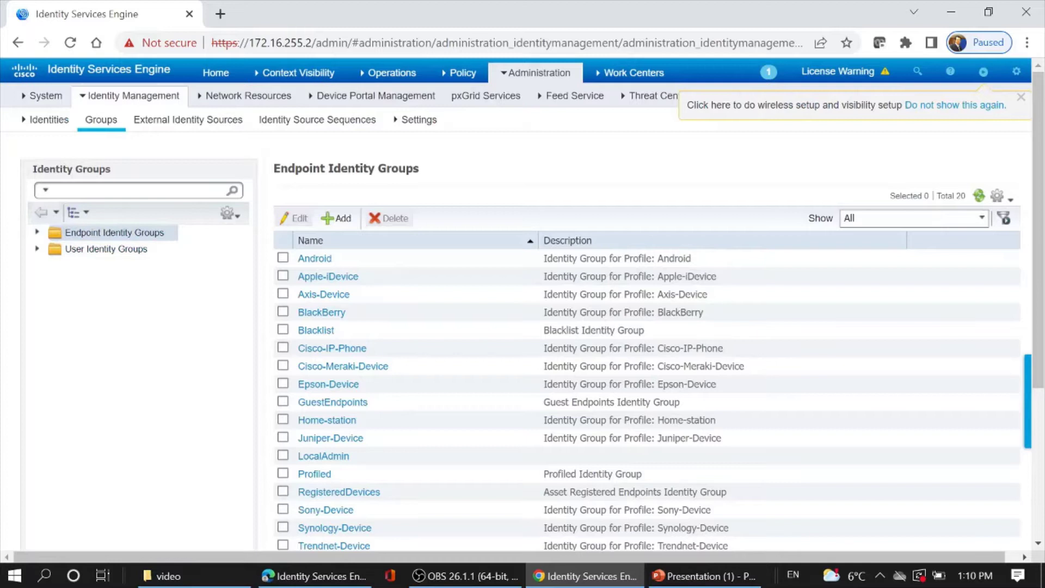
left_click(154, 249)
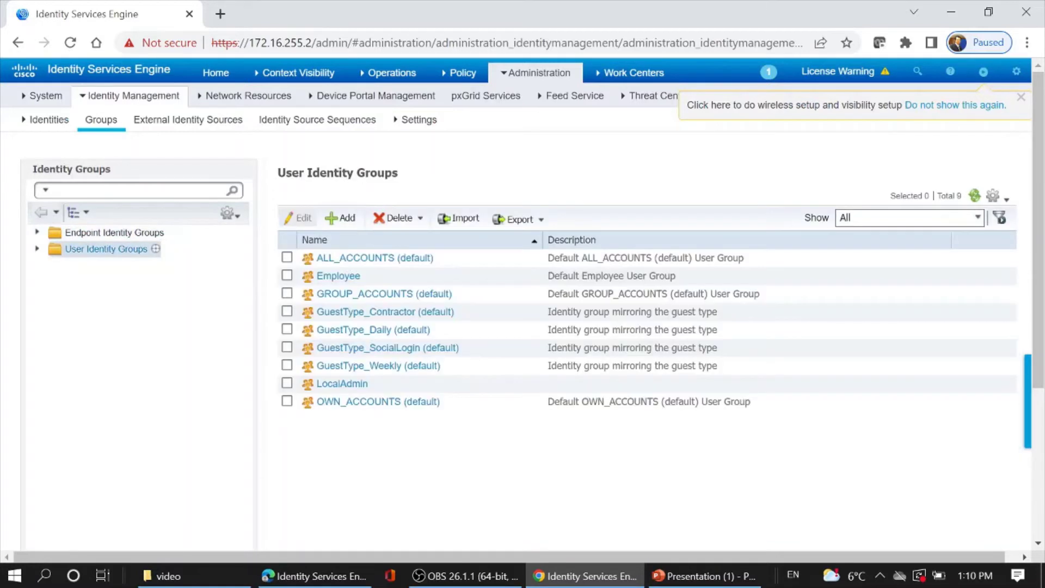
left_click(340, 217)
type("la")
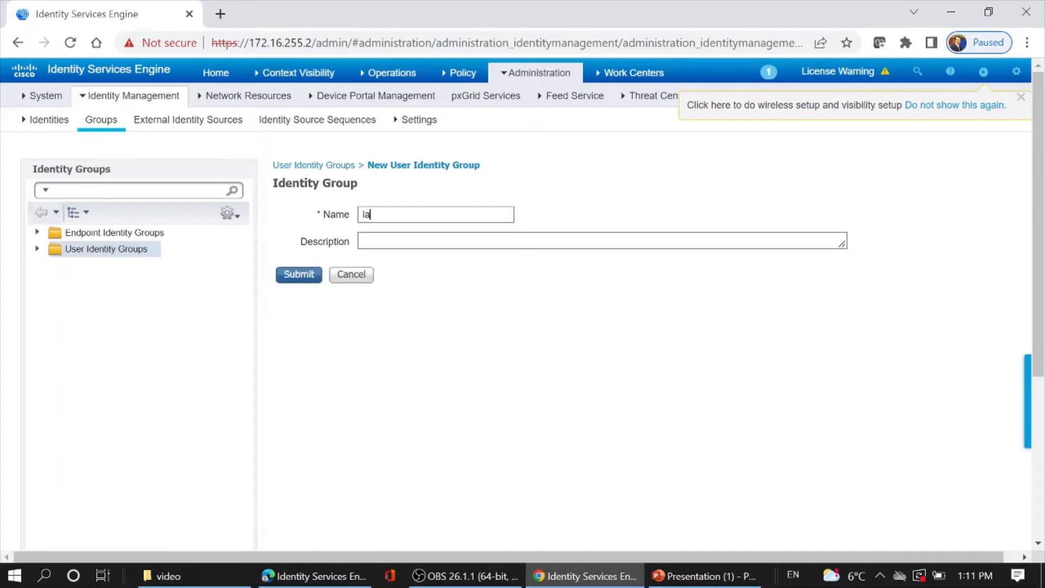
type("b-")
key("BackSpace")
key("BackSpace")
key("BackSpace")
key("BackSpace")
type("LAB")
type("_R")
type("O")
key("Return")
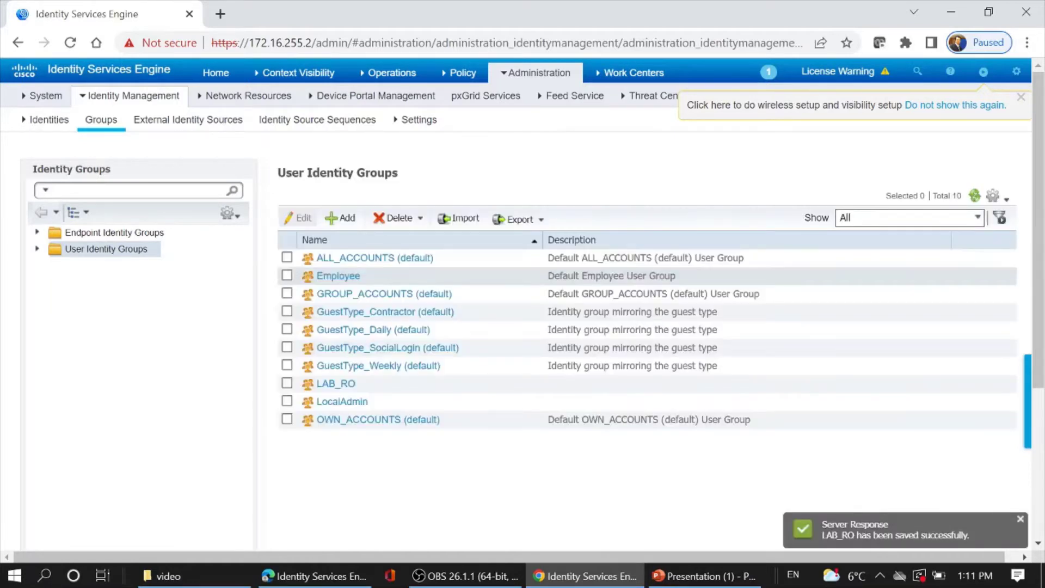
Create a second user identity group named LAB_RW
left_click(341, 218)
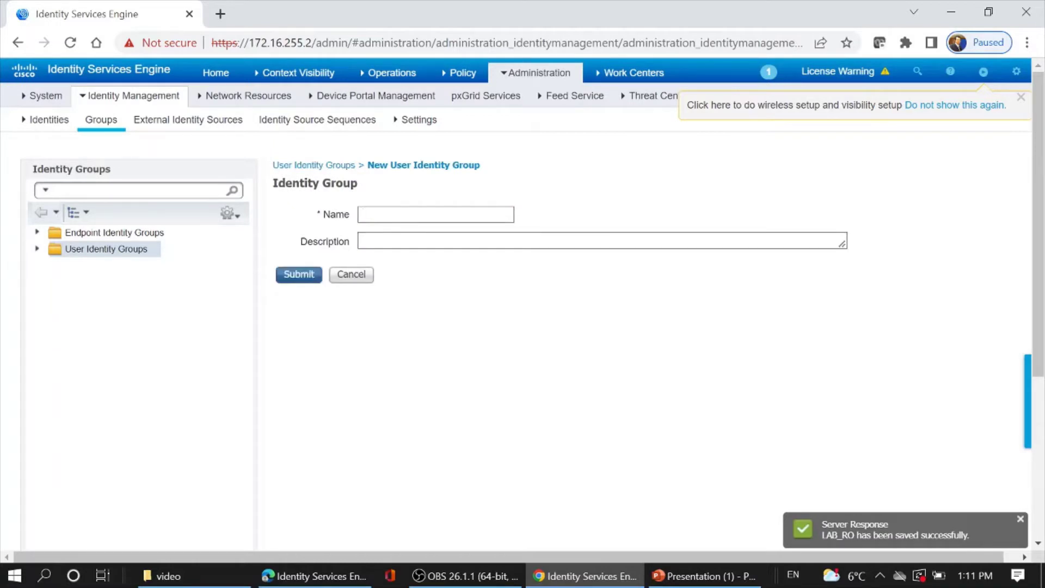
type("LAB")
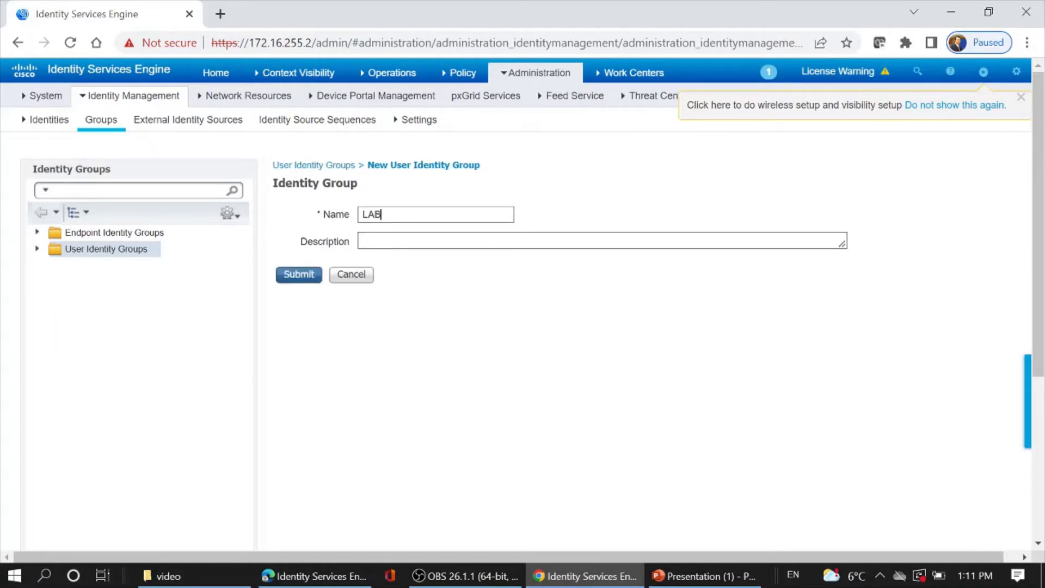
type("_RW")
left_click(298, 274)
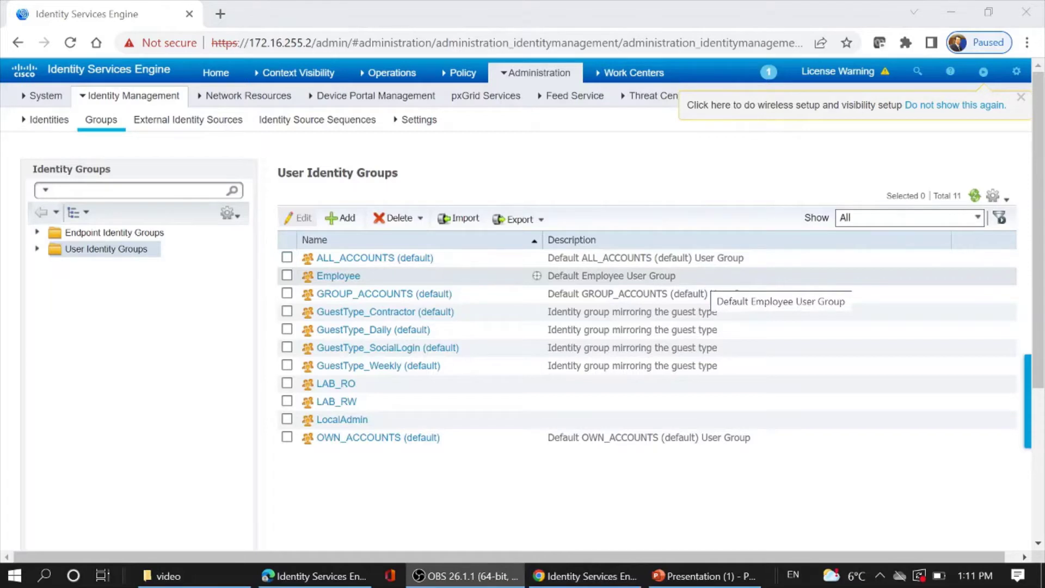
mouse_move(535, 72)
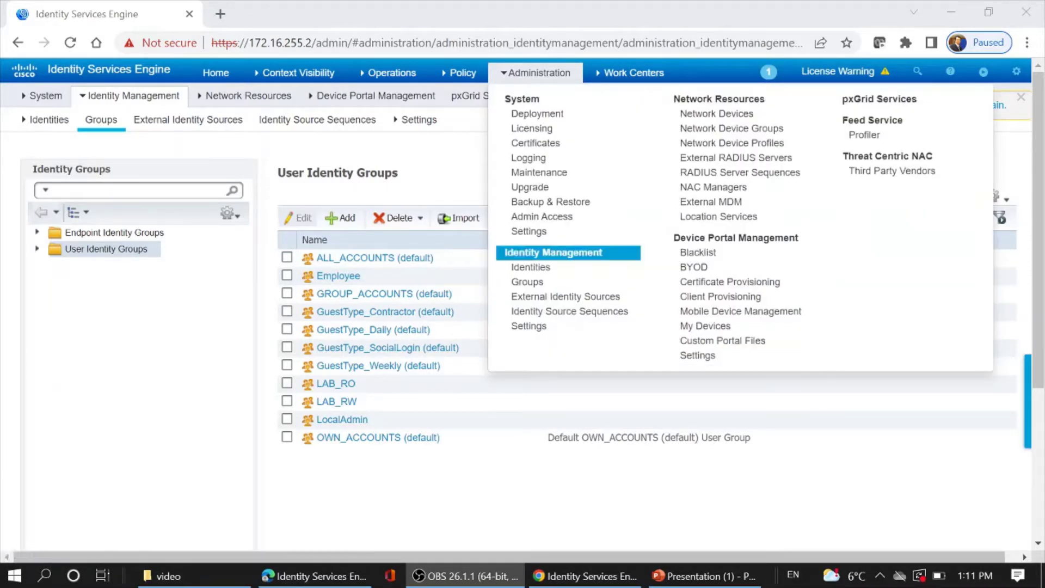
Add network access user labadmin with a password, assigned to the LAB_RW group
left_click(531, 266)
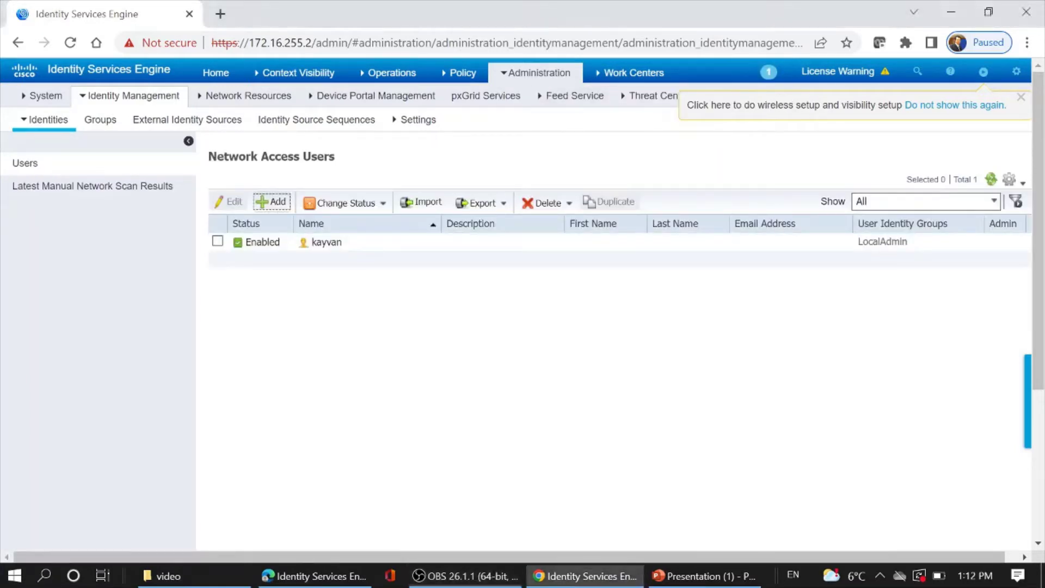
left_click(271, 201)
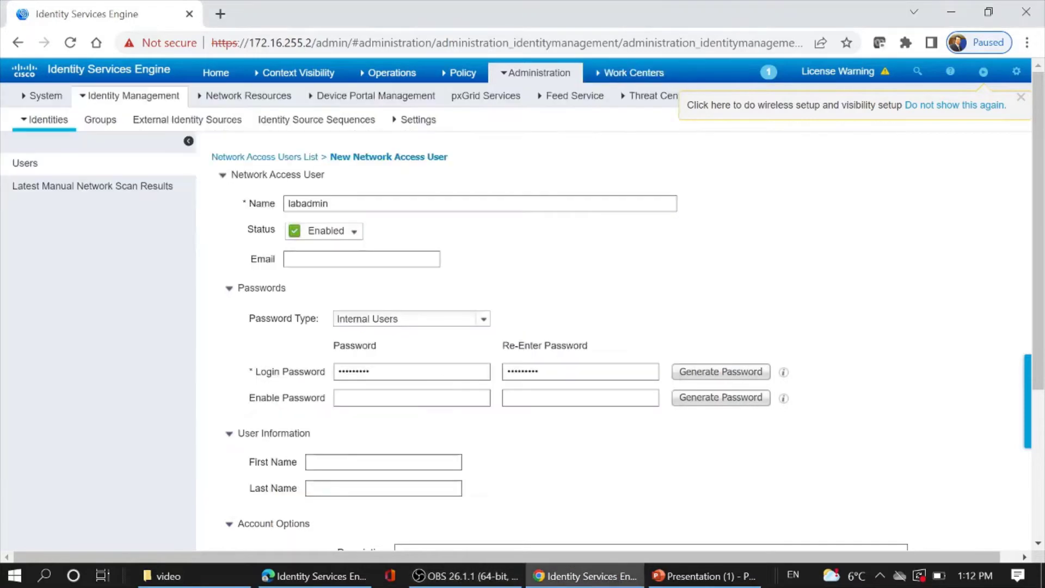
scroll(544, 326, "down", 1)
scroll(544, 326, "down", 2)
scroll(544, 326, "down", 1)
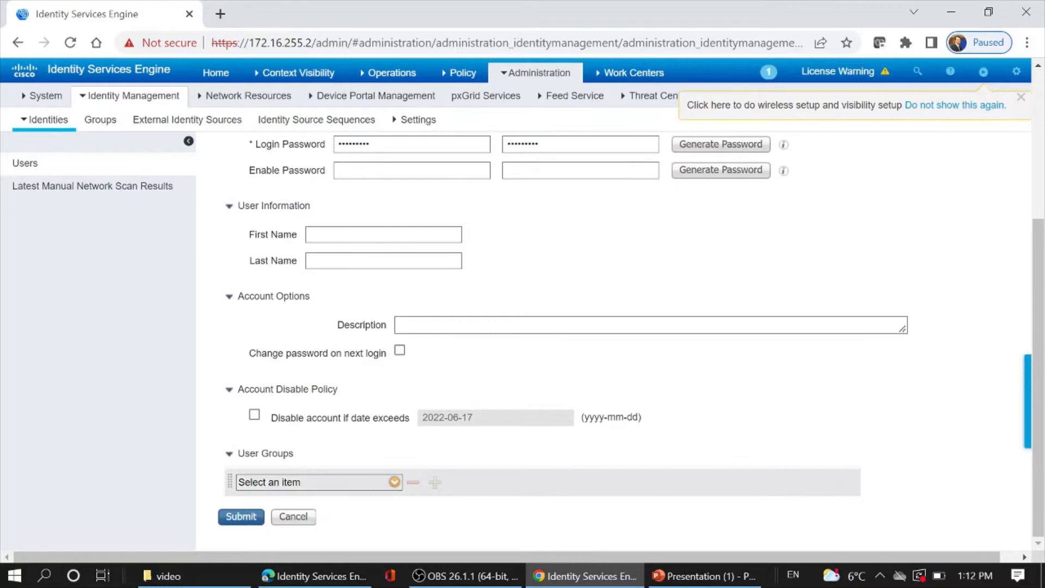
scroll(381, 479, "up", 3)
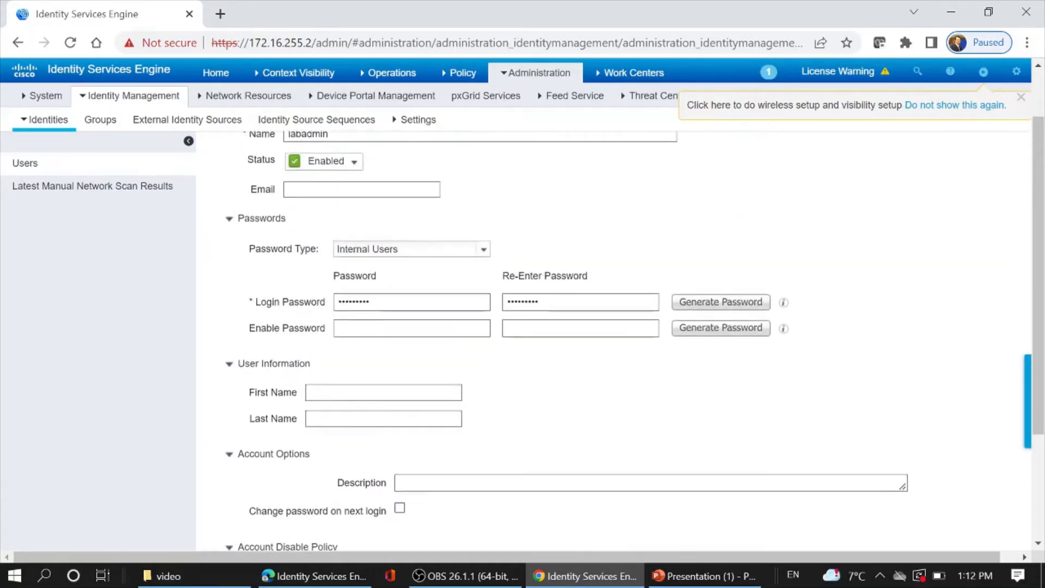
scroll(544, 327, "down", 4)
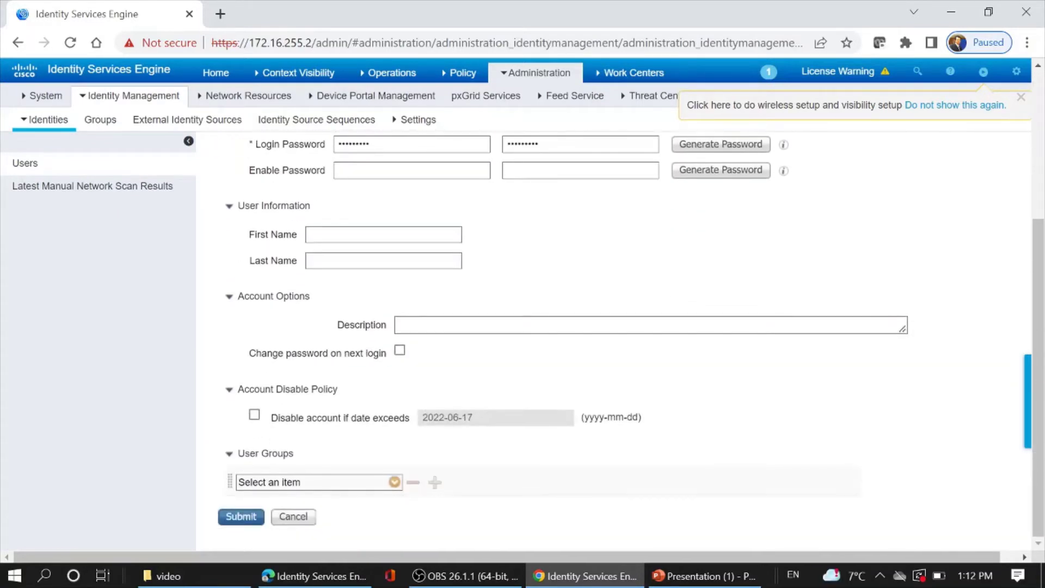
left_click(394, 482)
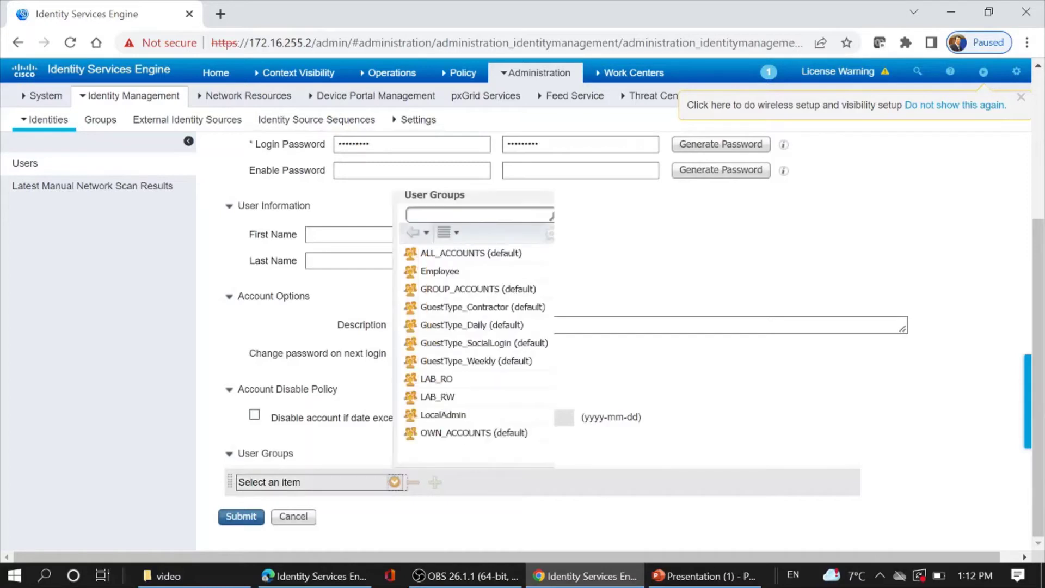
left_click(437, 396)
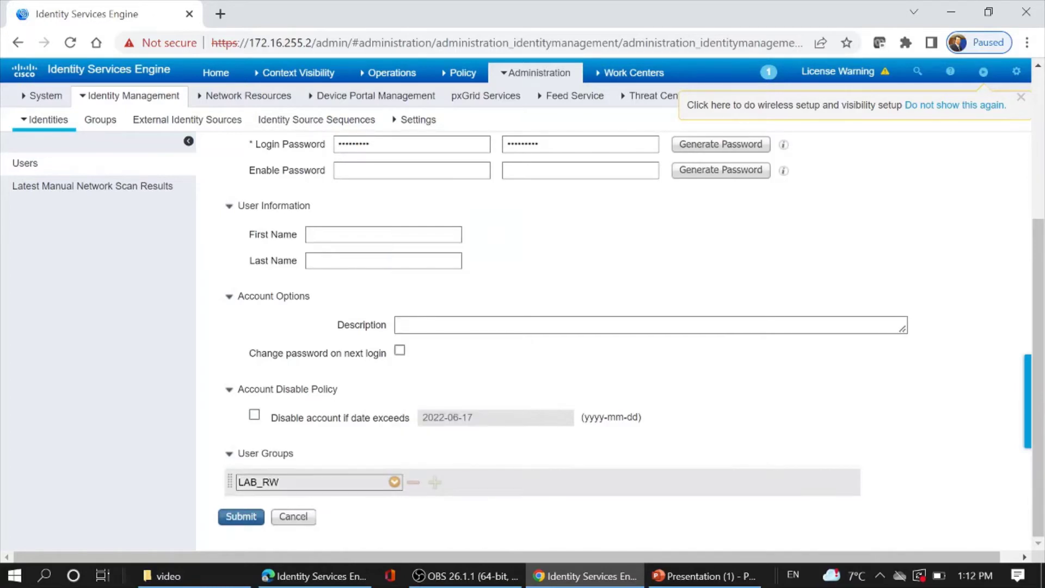
left_click(240, 516)
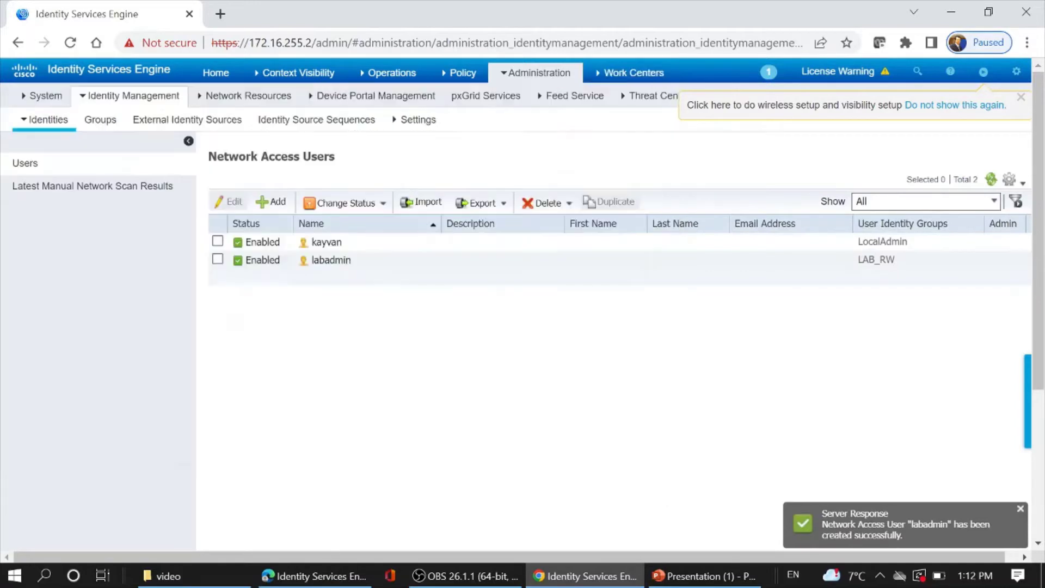
key("alt+Tab")
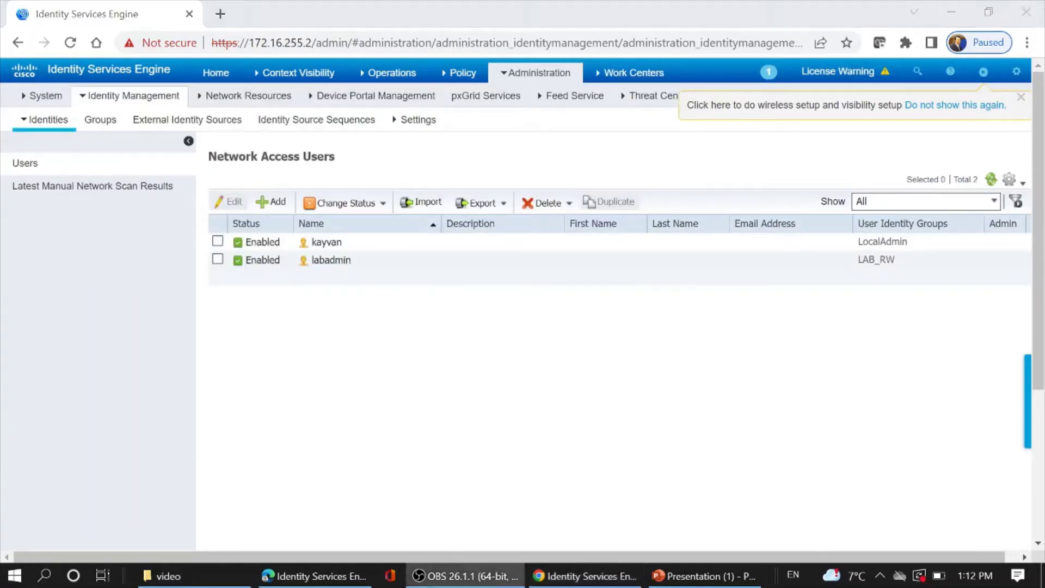
Add network access user laboperator with a password, assigned to the LAB_RO group
left_click(271, 202)
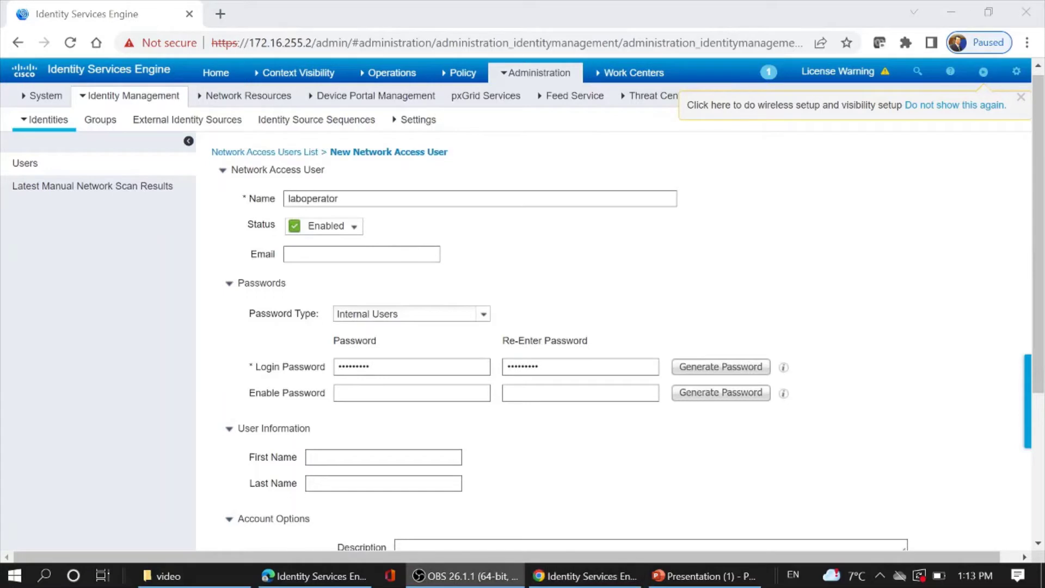
scroll(615, 337, "down", 3)
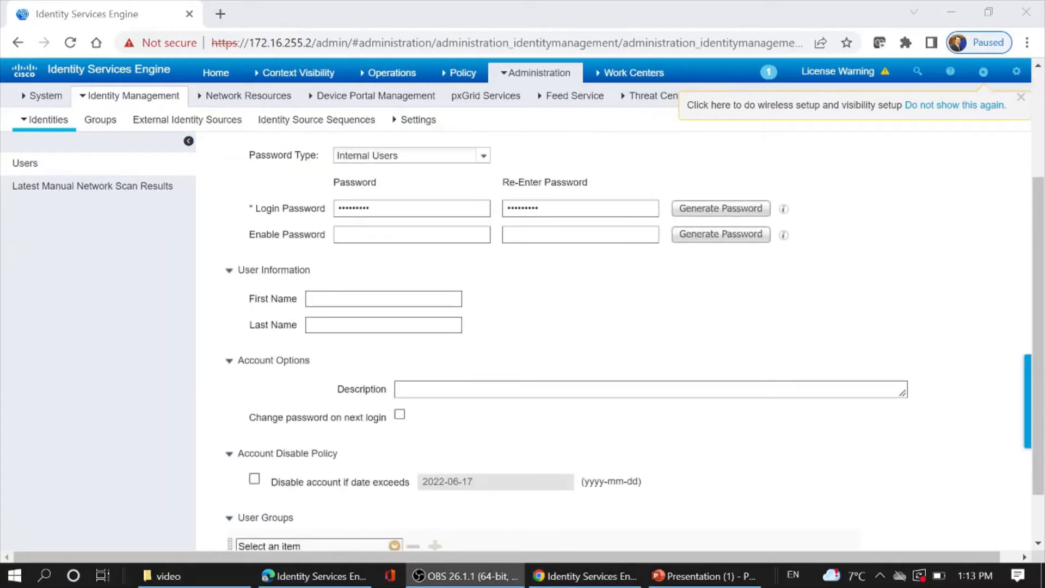
scroll(394, 544, "down", 1)
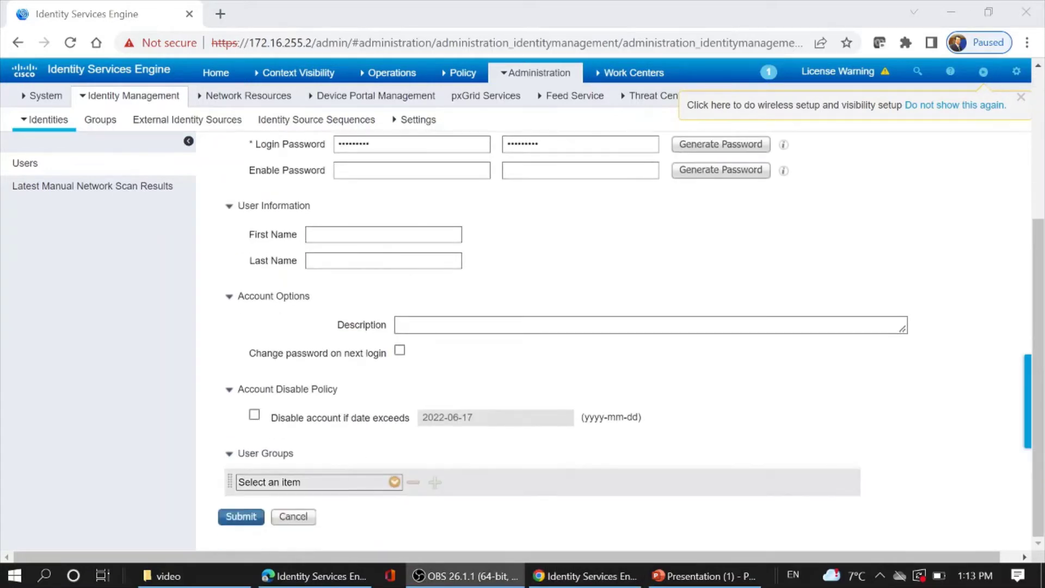
left_click(394, 482)
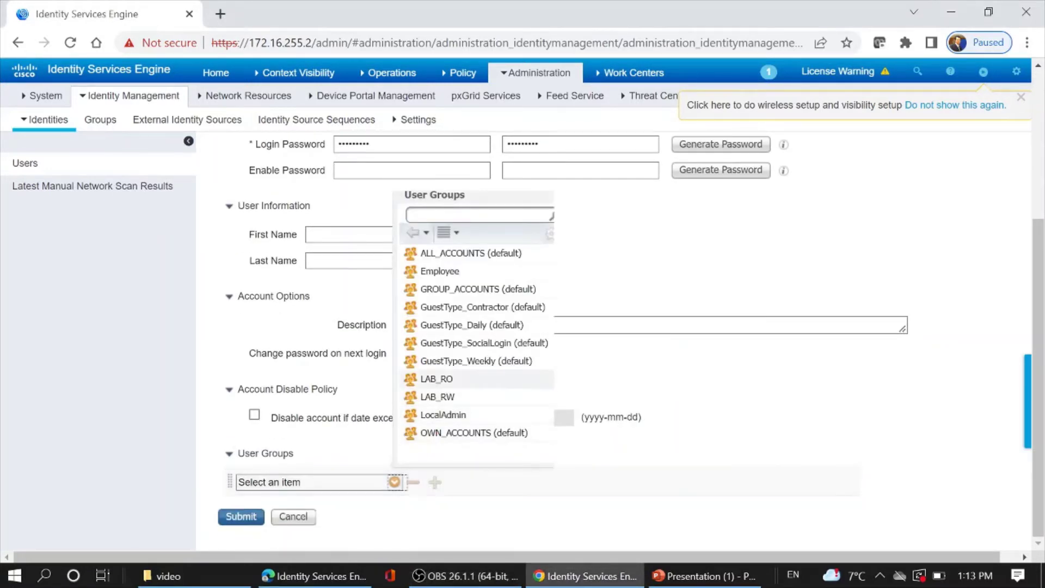
left_click(436, 378)
scroll(436, 379, "up", 4)
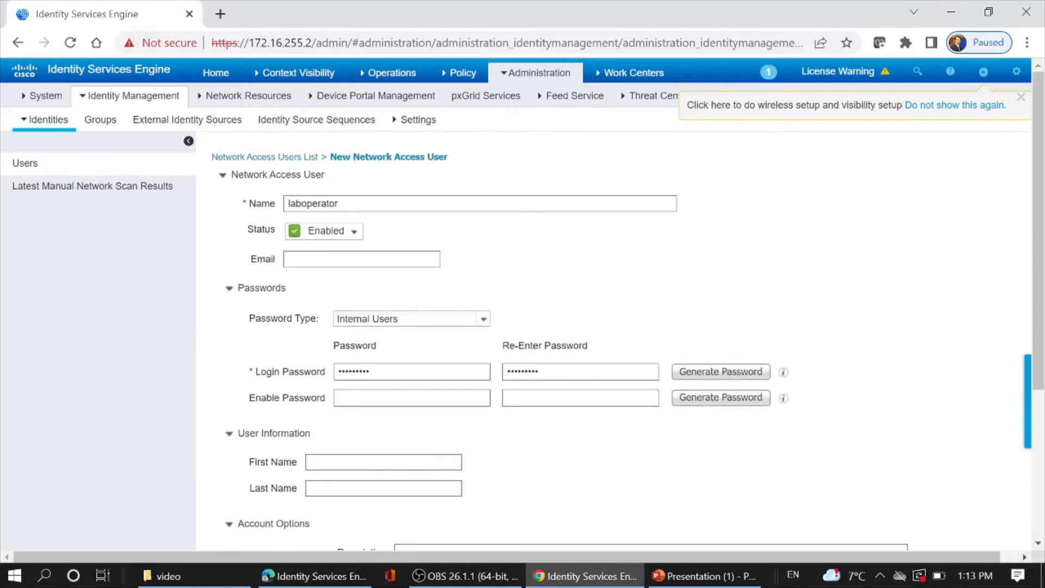
scroll(626, 326, "down", 2)
scroll(626, 326, "down", 1)
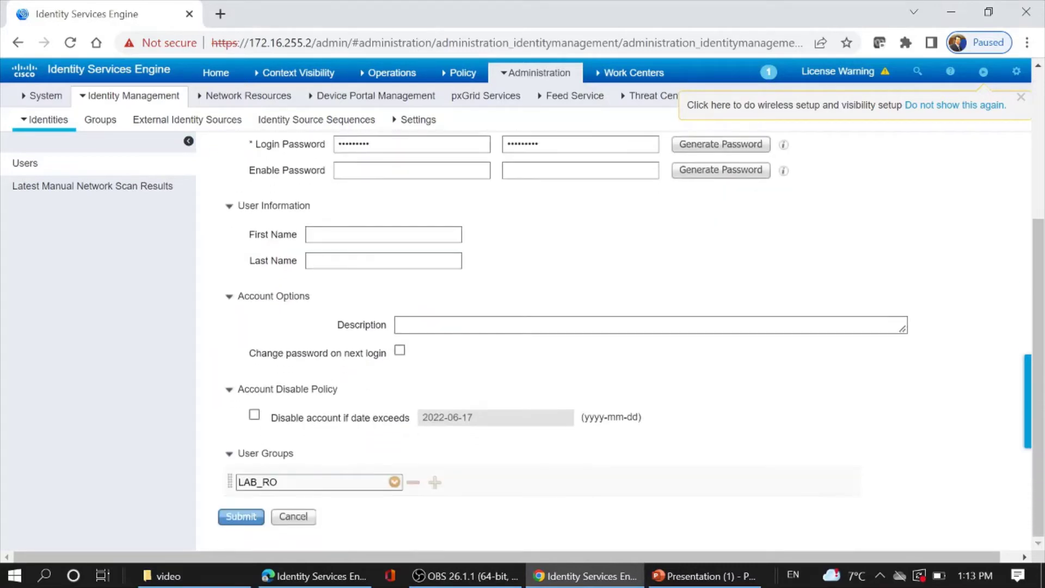
left_click(241, 516)
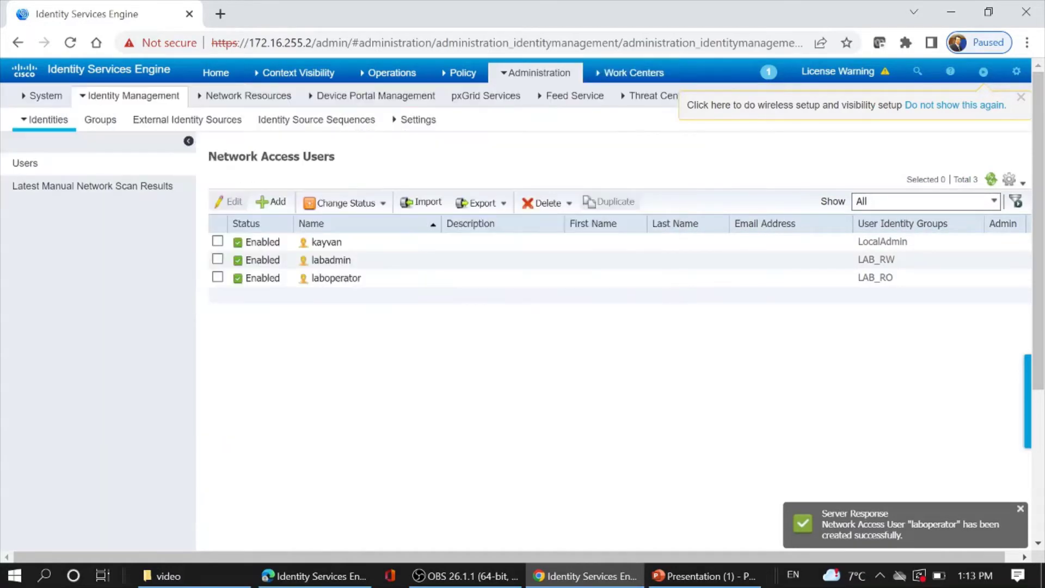
key("alt+Tab")
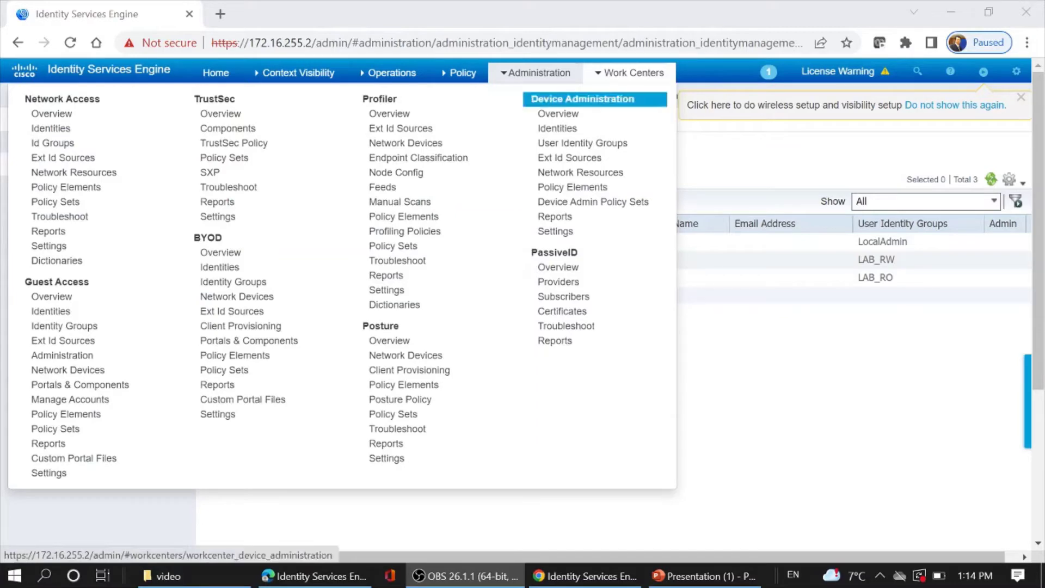
Open TACACS Command Sets under Device Administration policy element results
left_click(582, 99)
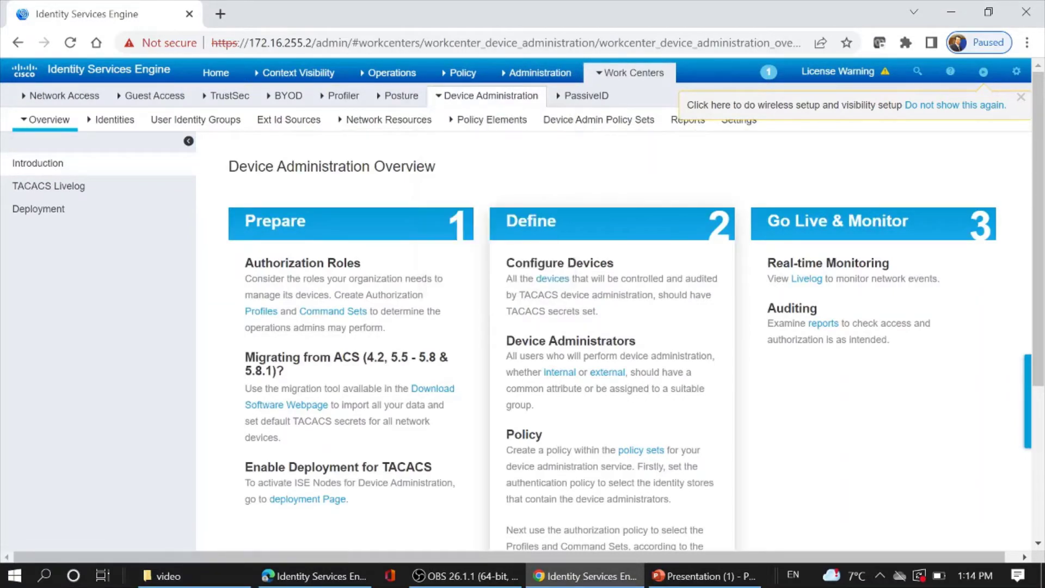
left_click(488, 120)
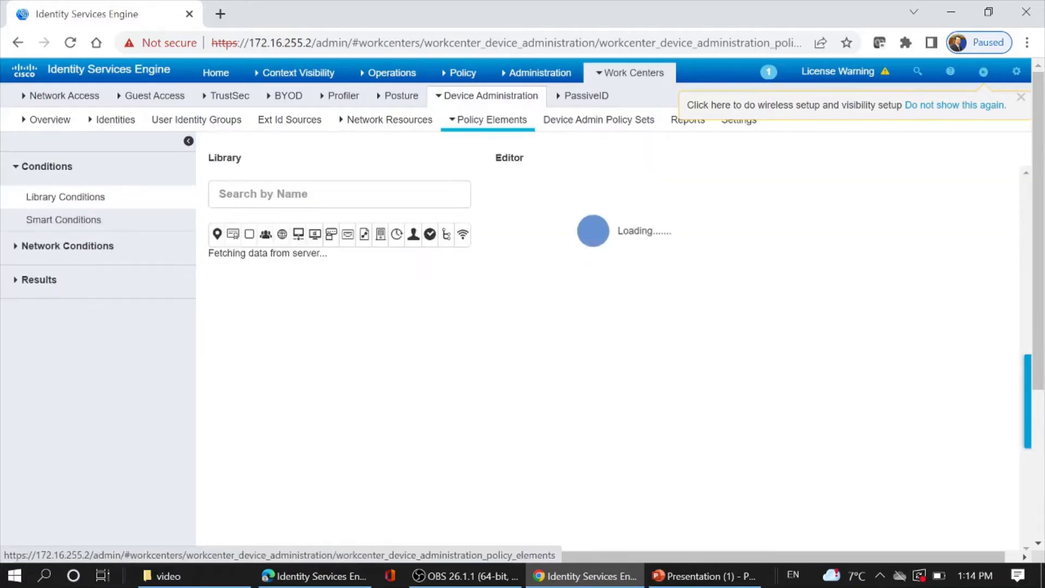
left_click(81, 283)
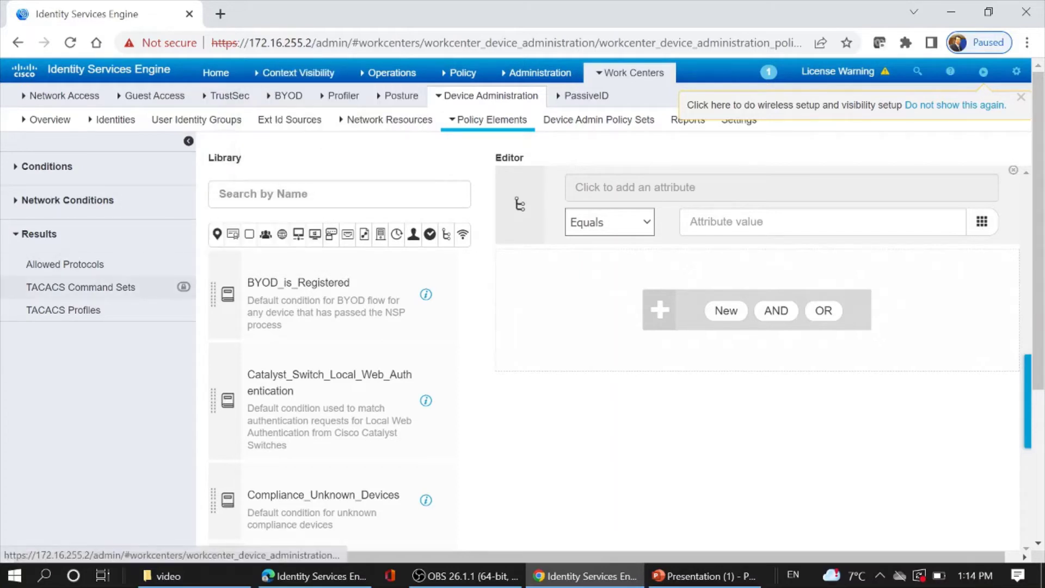
left_click(103, 288)
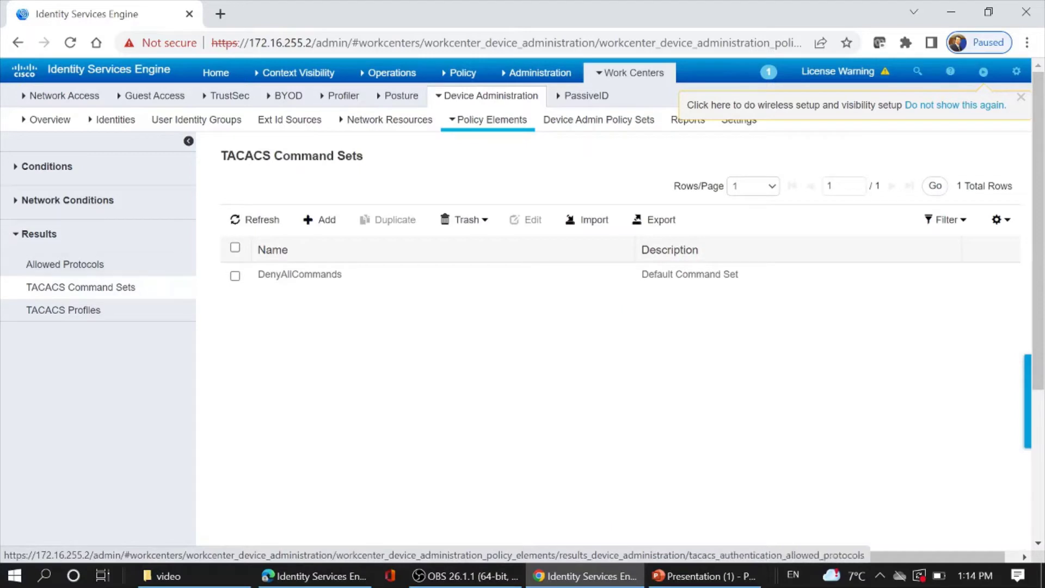
Create command set LAB_RO_Command with a Permit rule for command show, arguments *
left_click(322, 220)
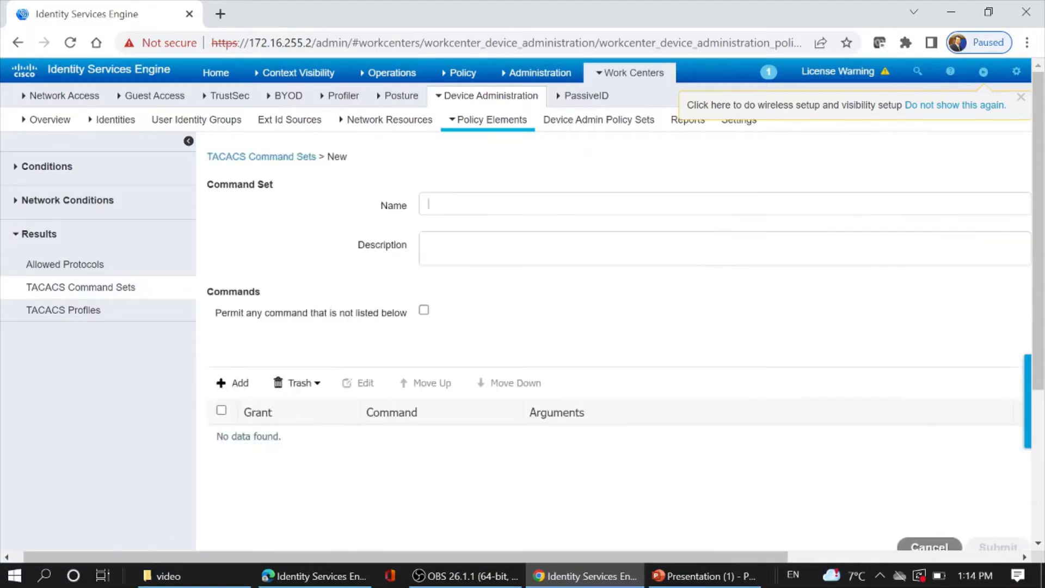
left_click(429, 204)
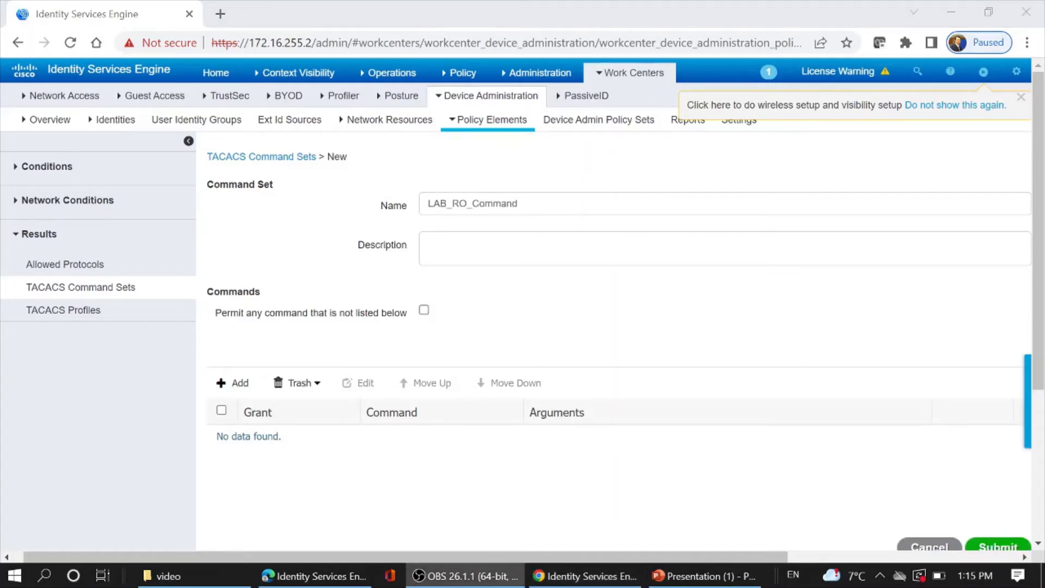
left_click(234, 382)
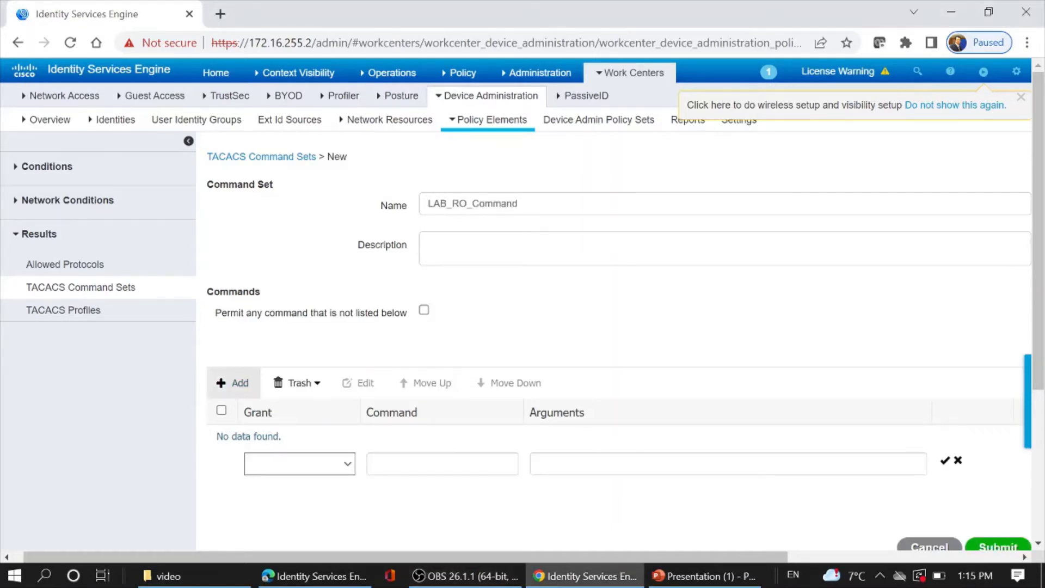
left_click(299, 463)
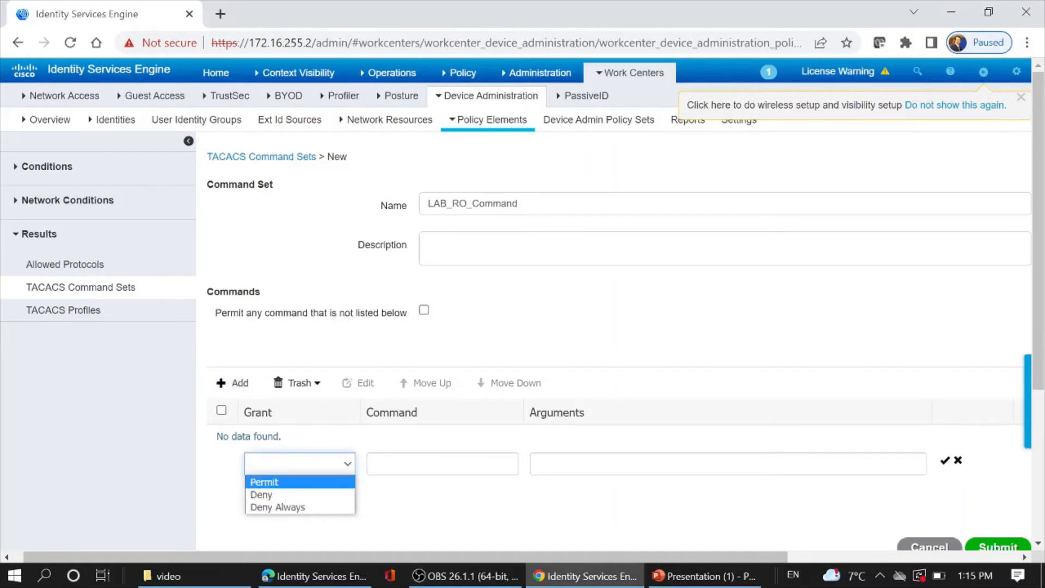
left_click(262, 479)
key("Tab")
type("s")
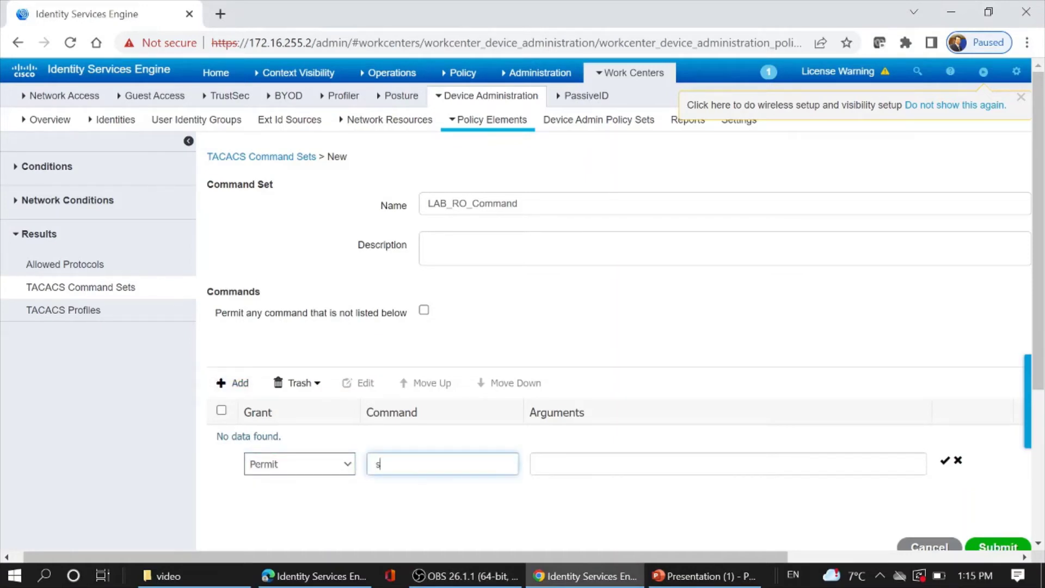
type("how")
key("Tab")
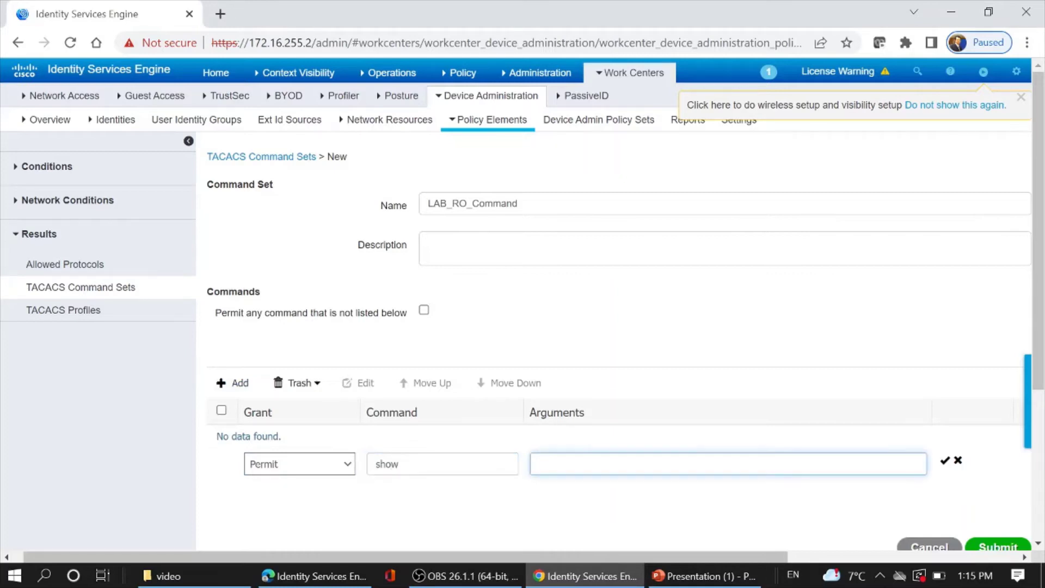
type("*")
key("Return")
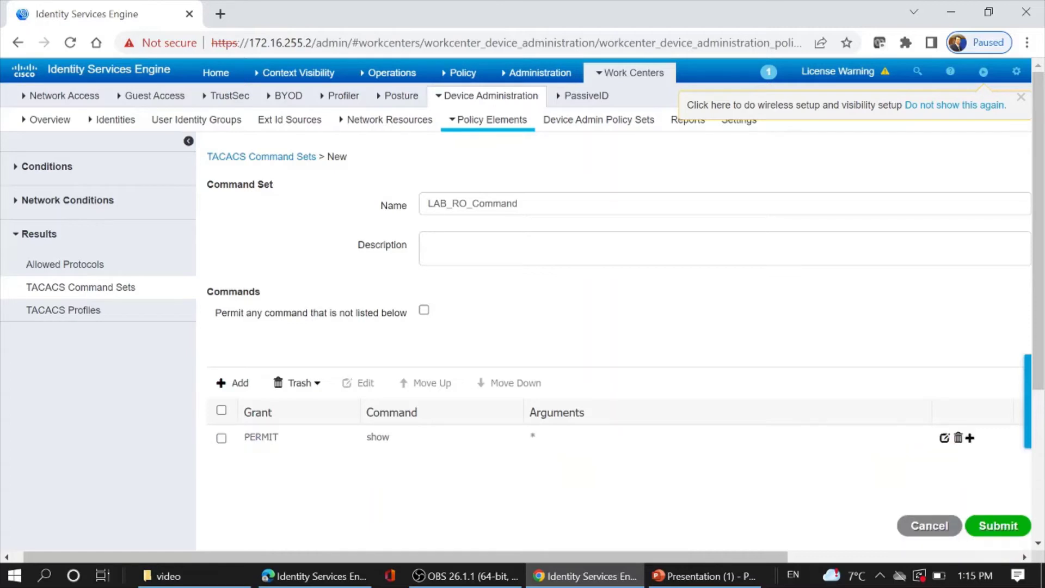
left_click(997, 525)
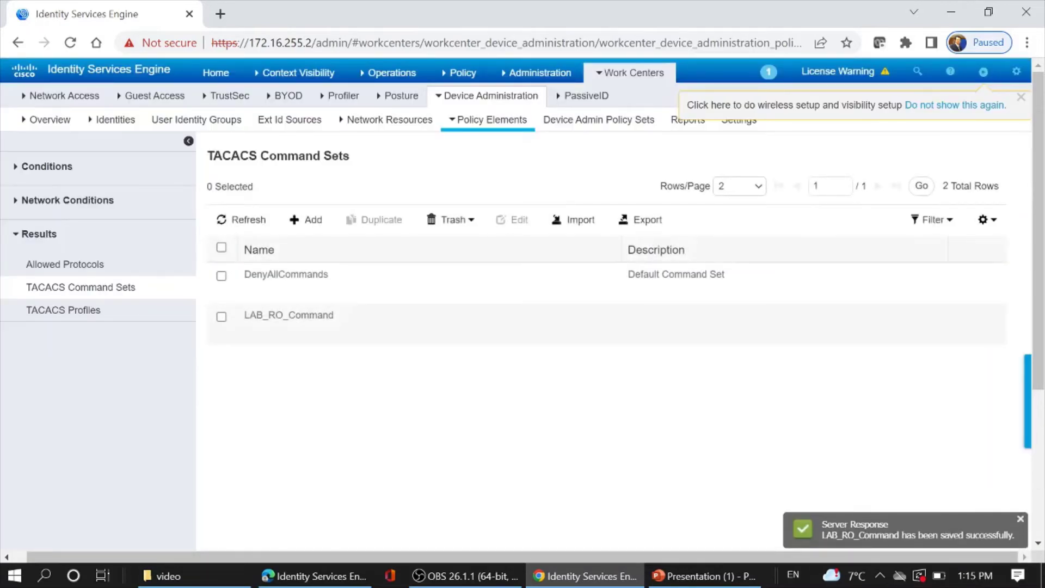
Create command set LAB_RW_Command permitting any command not listed, and submit it
left_click(308, 220)
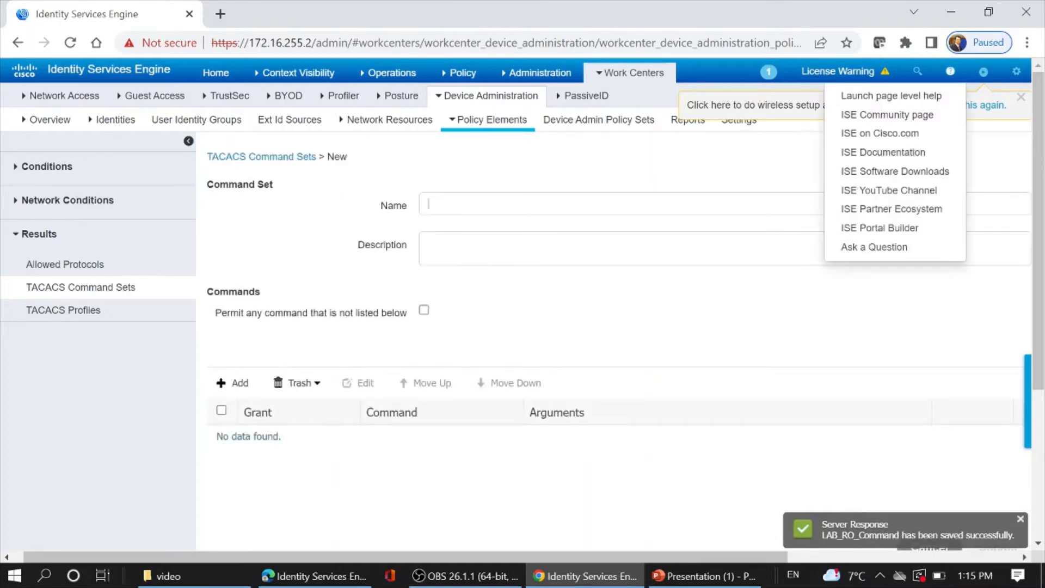
type("LAB_RW_Command")
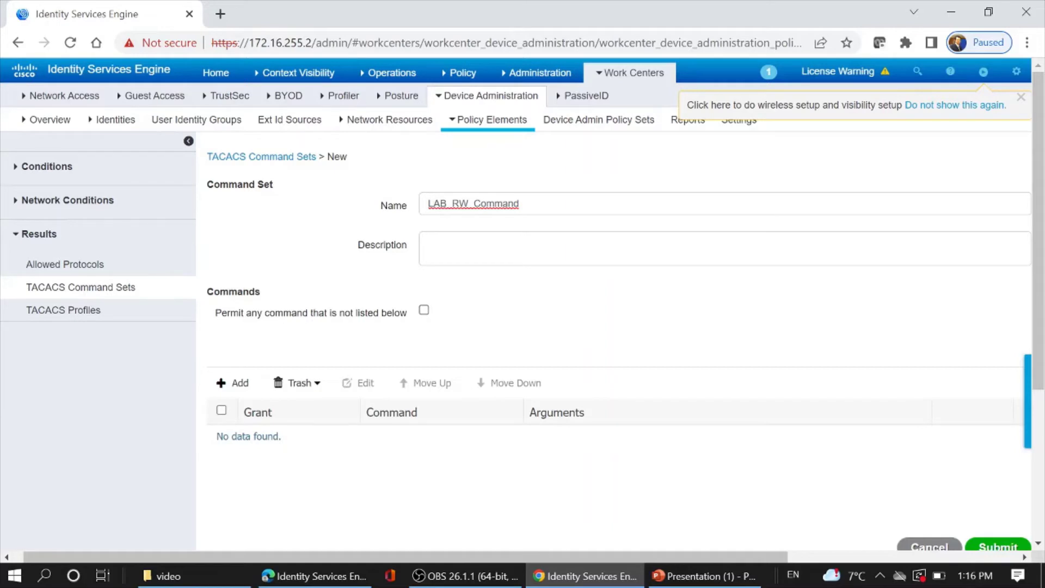
left_click(424, 309)
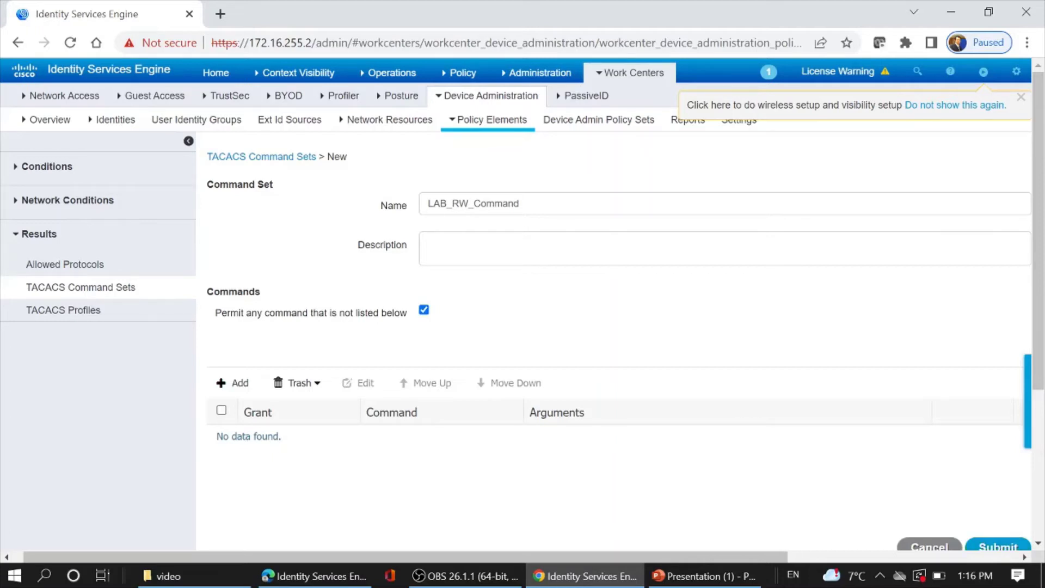
left_click(998, 546)
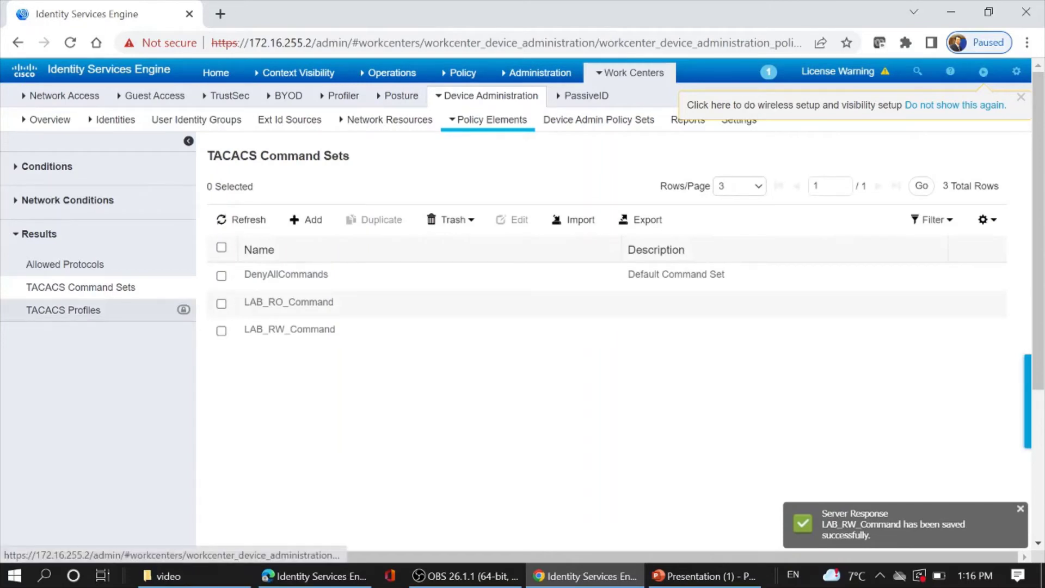
left_click(63, 309)
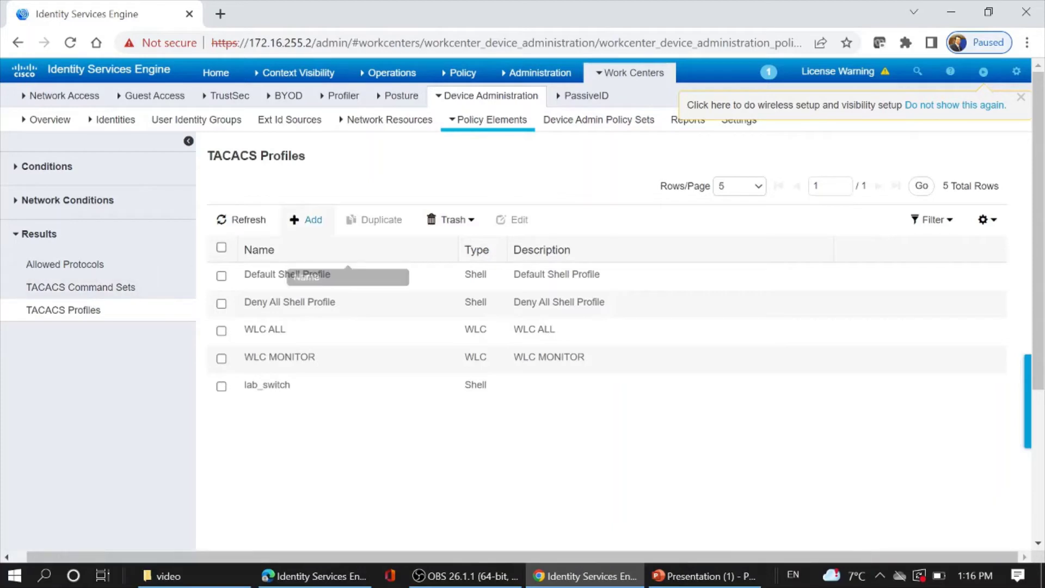
Add the TACACS shell profile LAB_RO_Profile with default and maximum privilege 5 and submit it
left_click(308, 220)
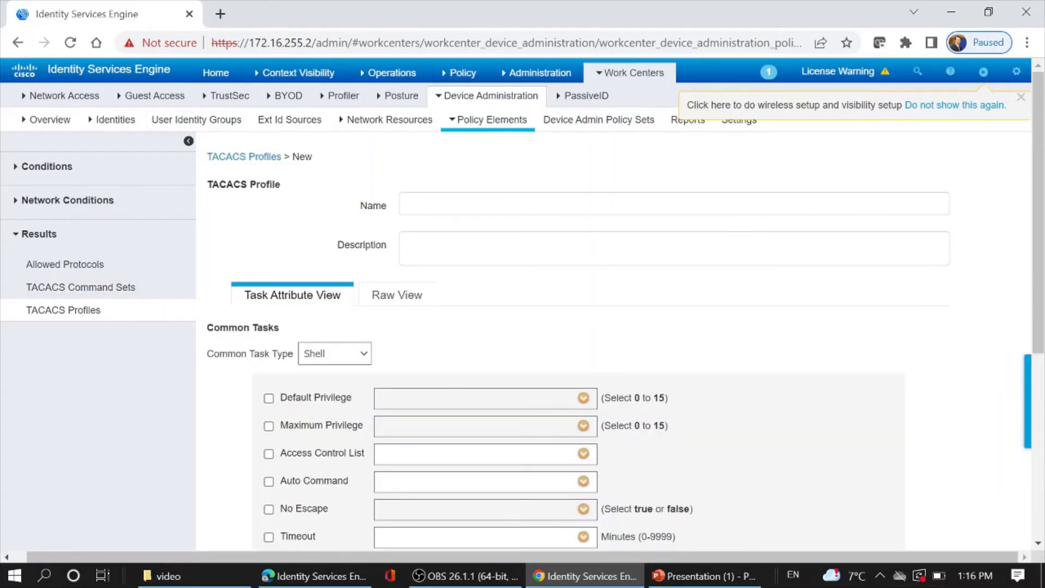
key("Down")
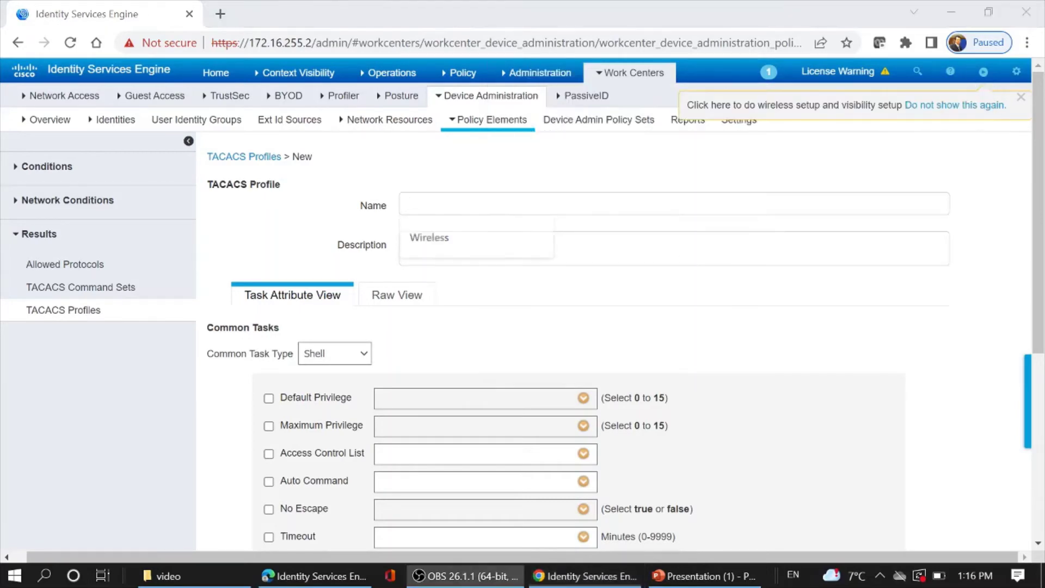
type("LAB_RO_Profile")
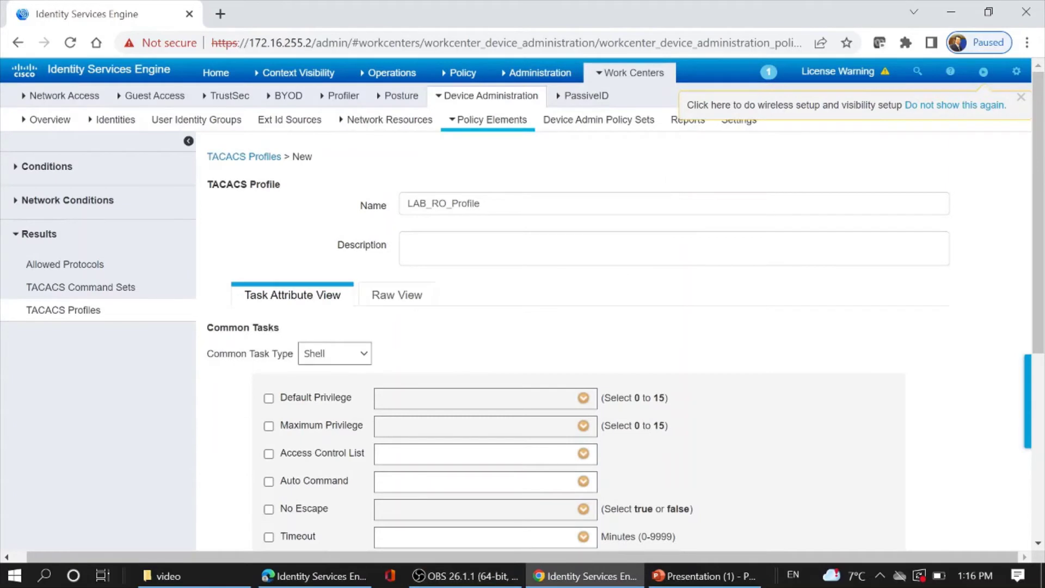
left_click(583, 397)
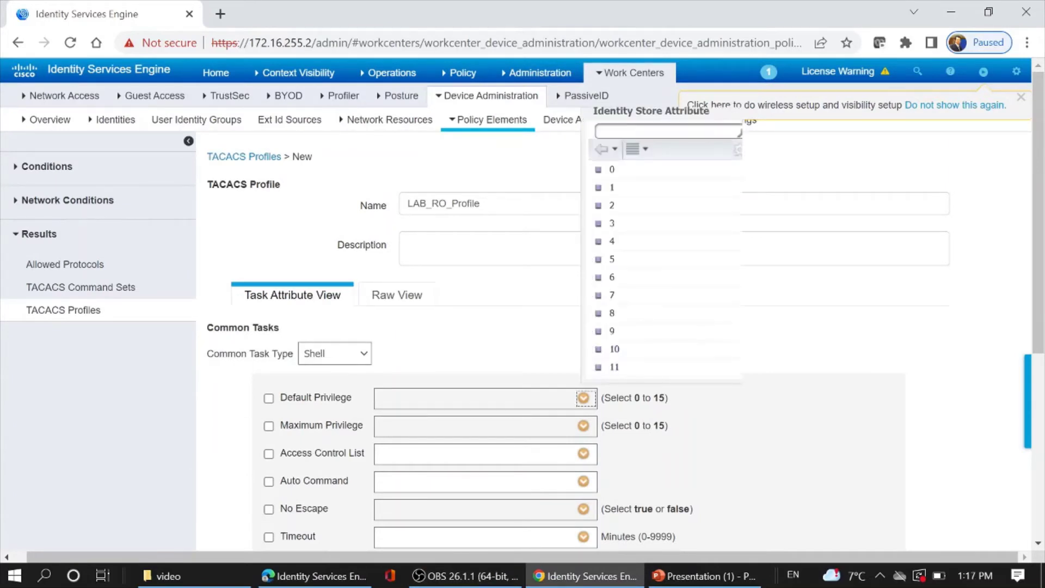
left_click(611, 259)
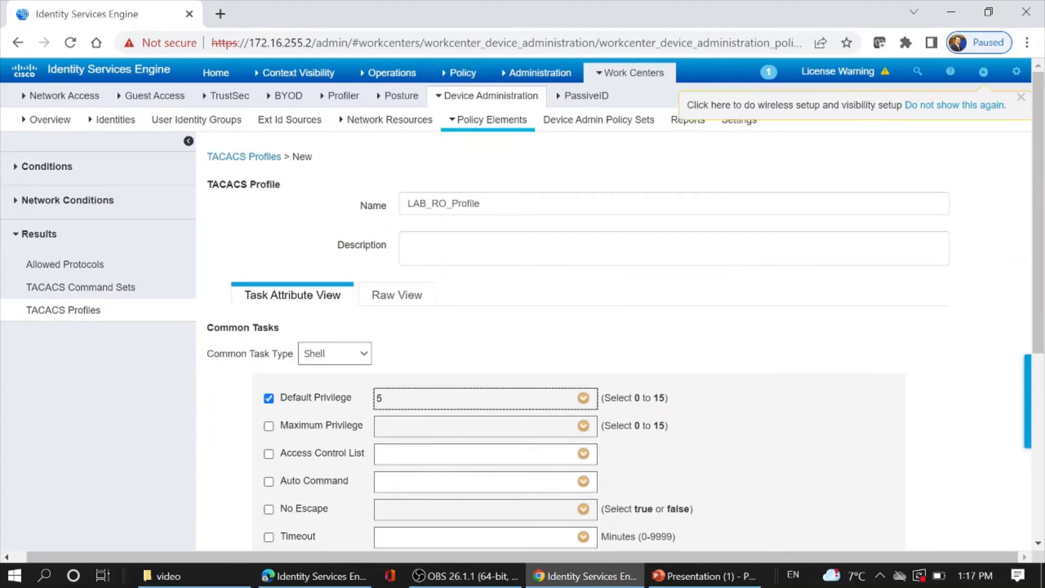
left_click(583, 398)
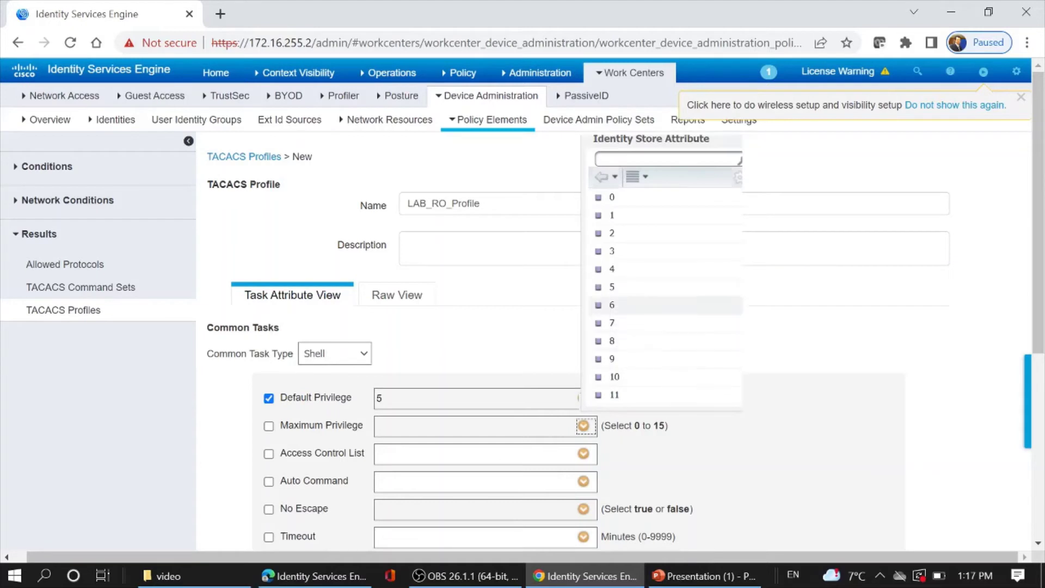
left_click(612, 287)
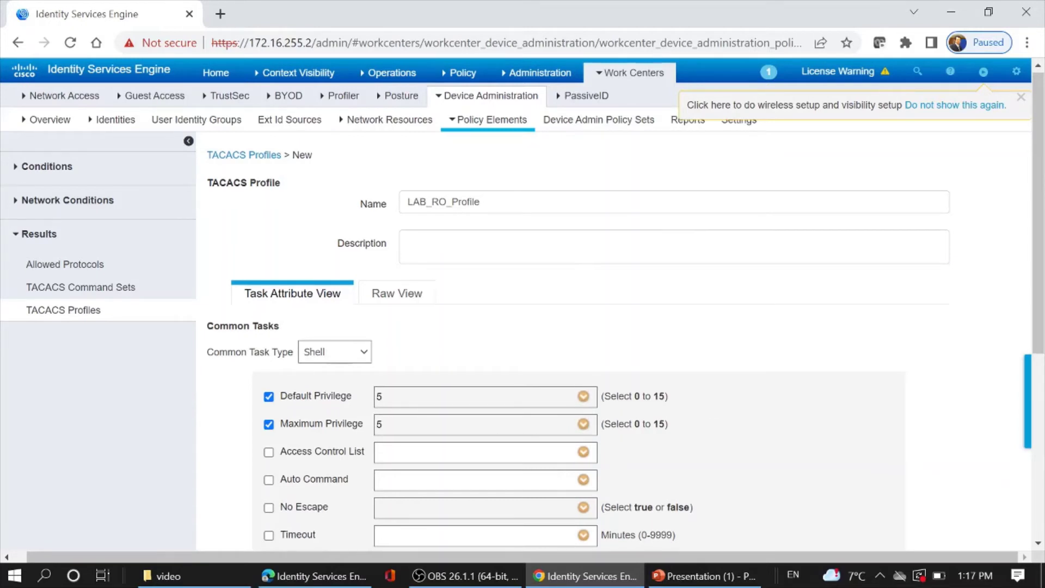
scroll(576, 327, "down", 5)
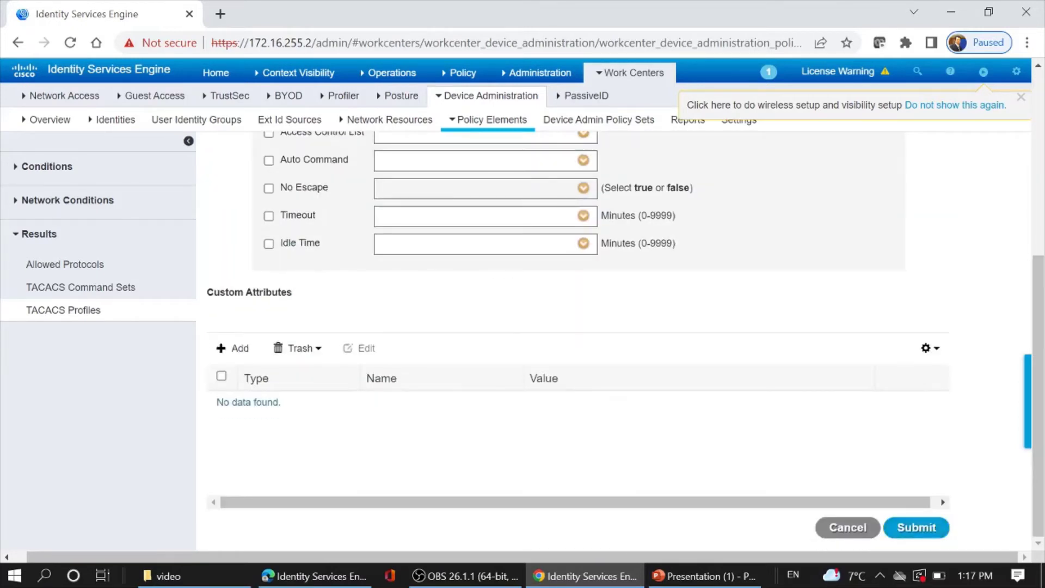
left_click(916, 527)
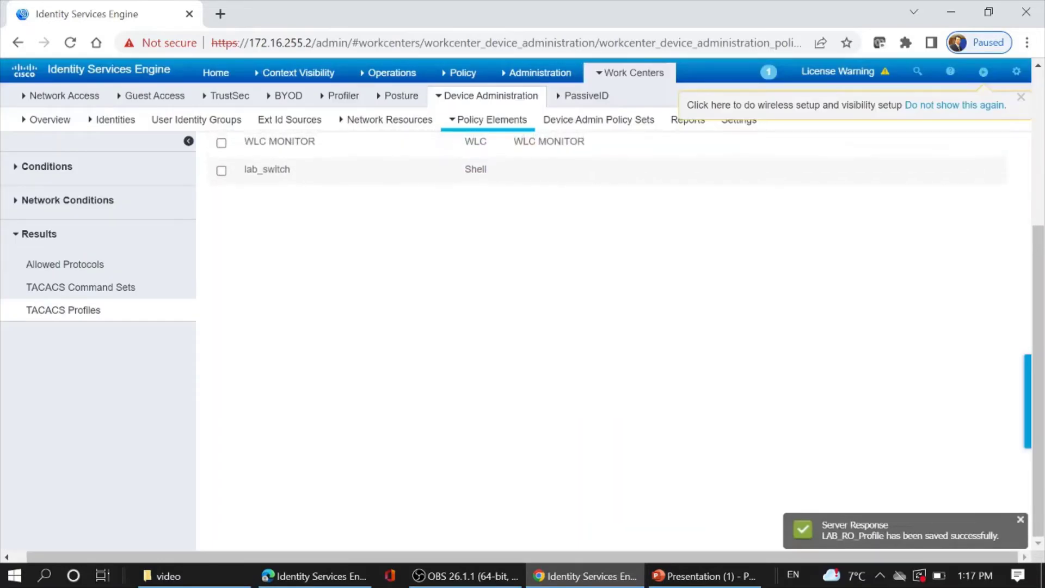
Add the TACACS shell profile LAB_RW_profile with default and maximum privilege 15 and submit it
left_click(306, 220)
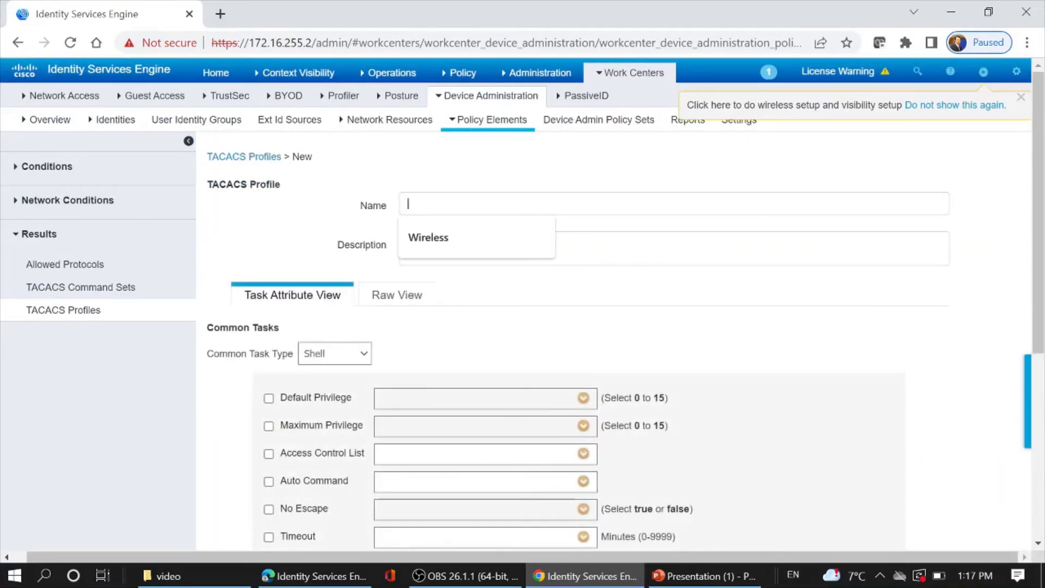
type("LA")
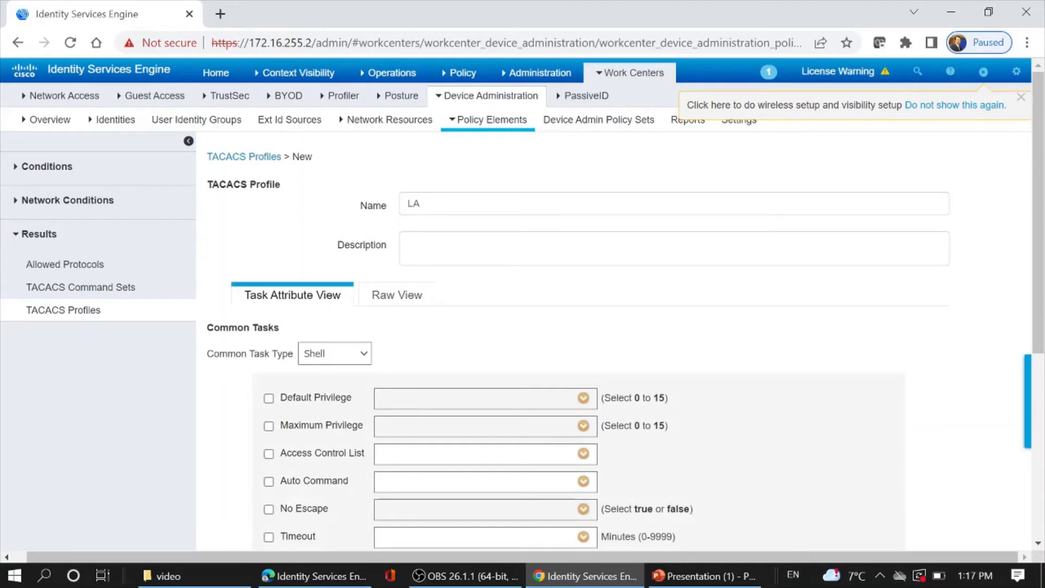
type("B_R")
type("W_")
type("profi")
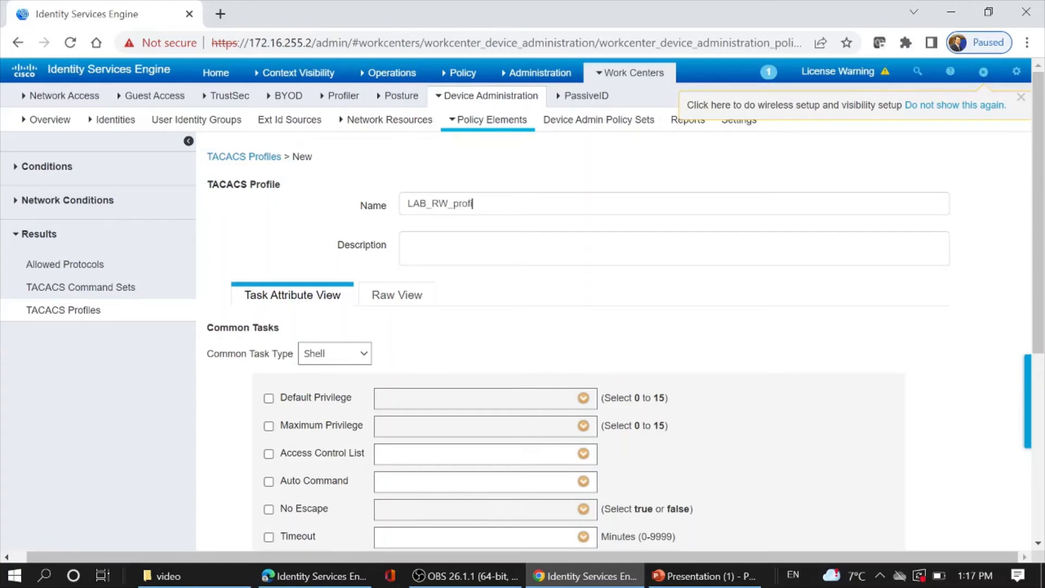
type("le")
left_click(583, 397)
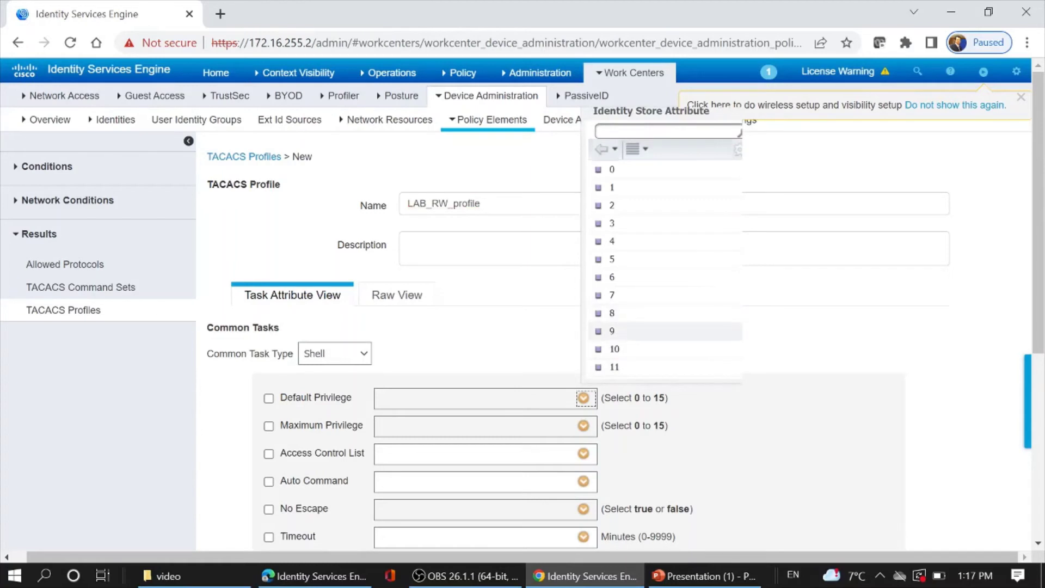
scroll(664, 326, "down", 2)
left_click(614, 369)
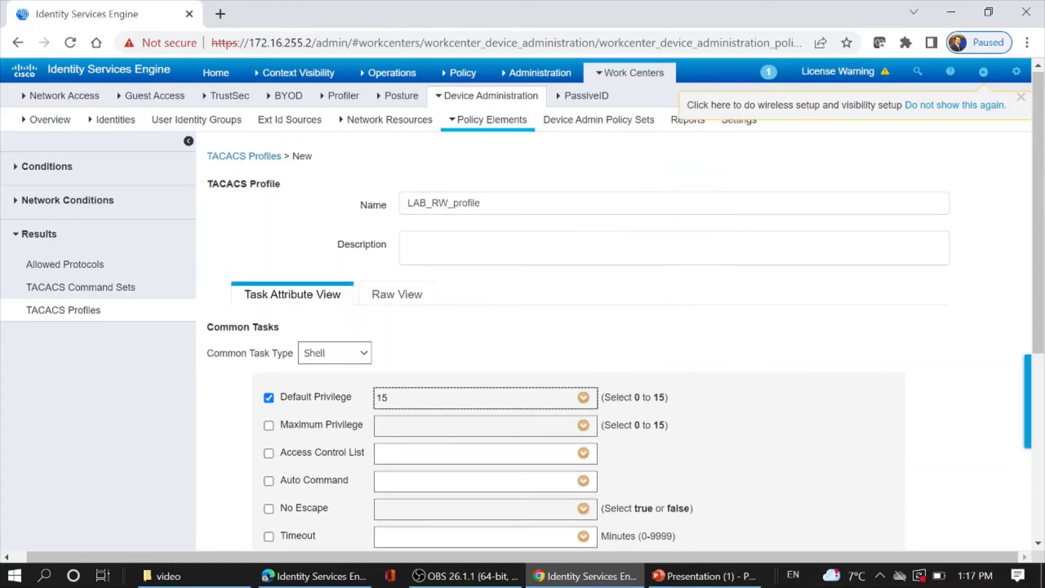
left_click(583, 425)
scroll(664, 299, "down", 2)
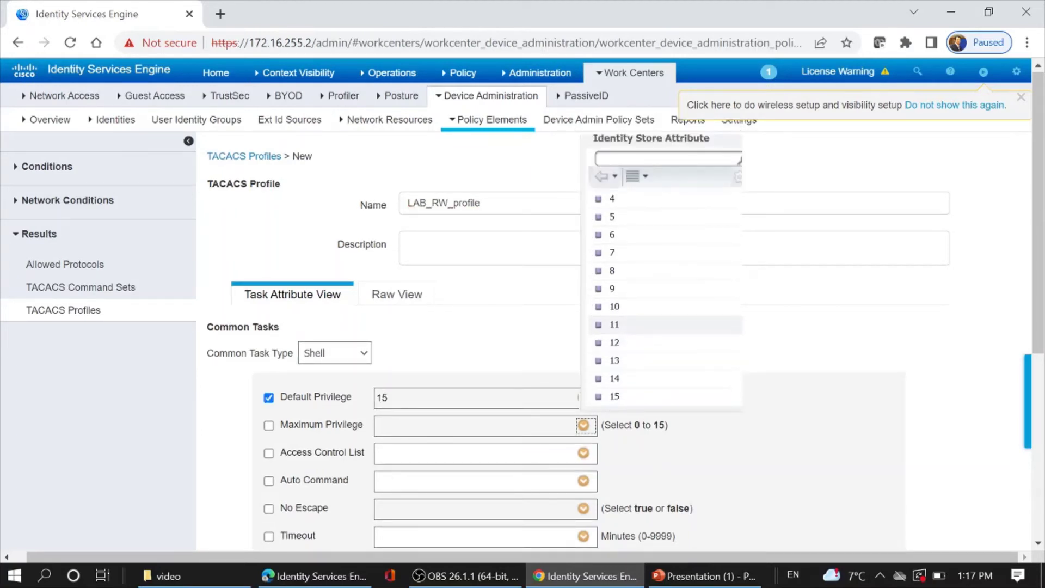
left_click(614, 396)
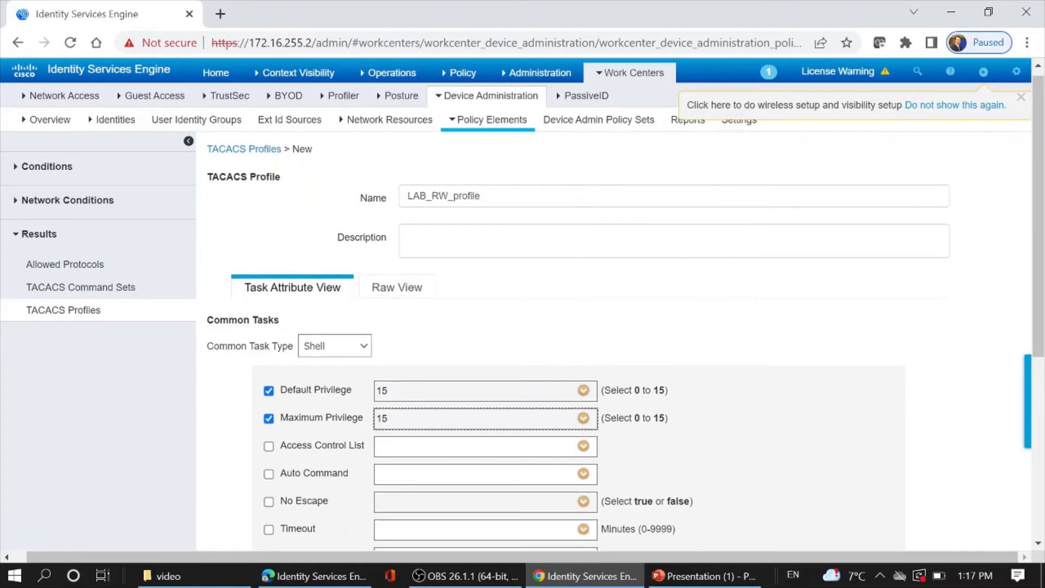
scroll(615, 337, "down", 4)
scroll(615, 338, "down", 2)
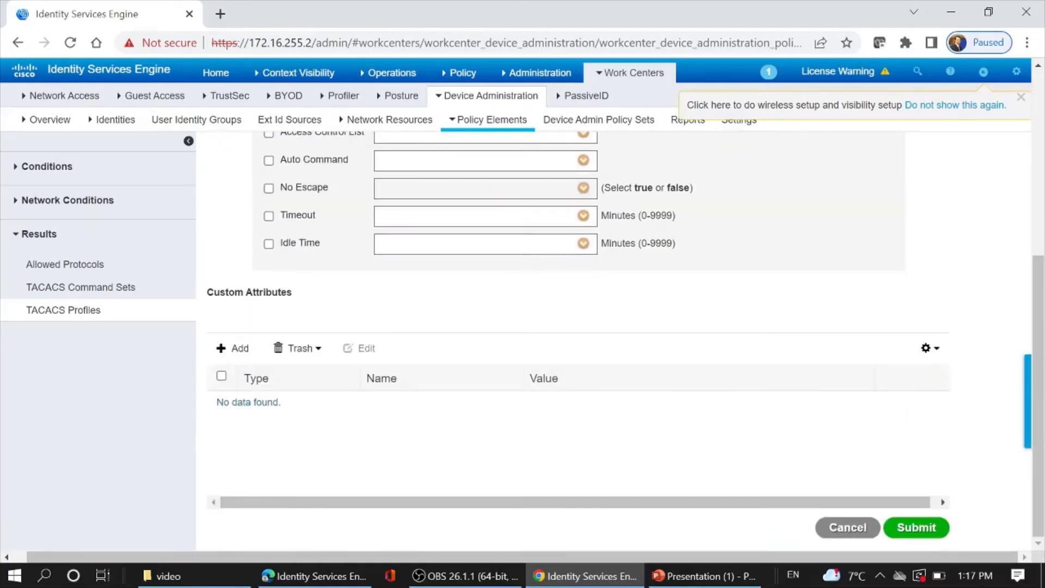
left_click(916, 528)
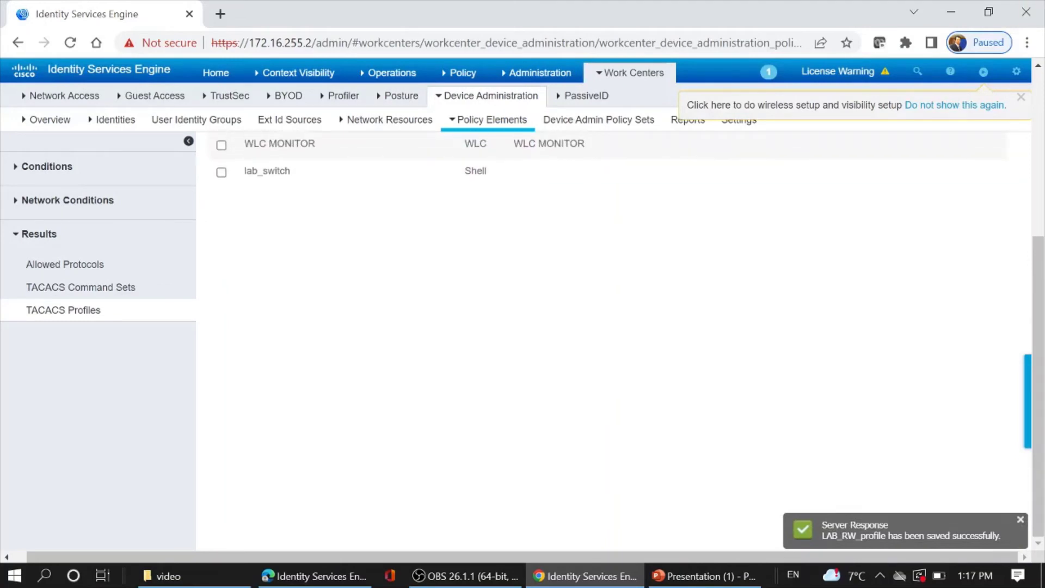
scroll(615, 326, "up", 4)
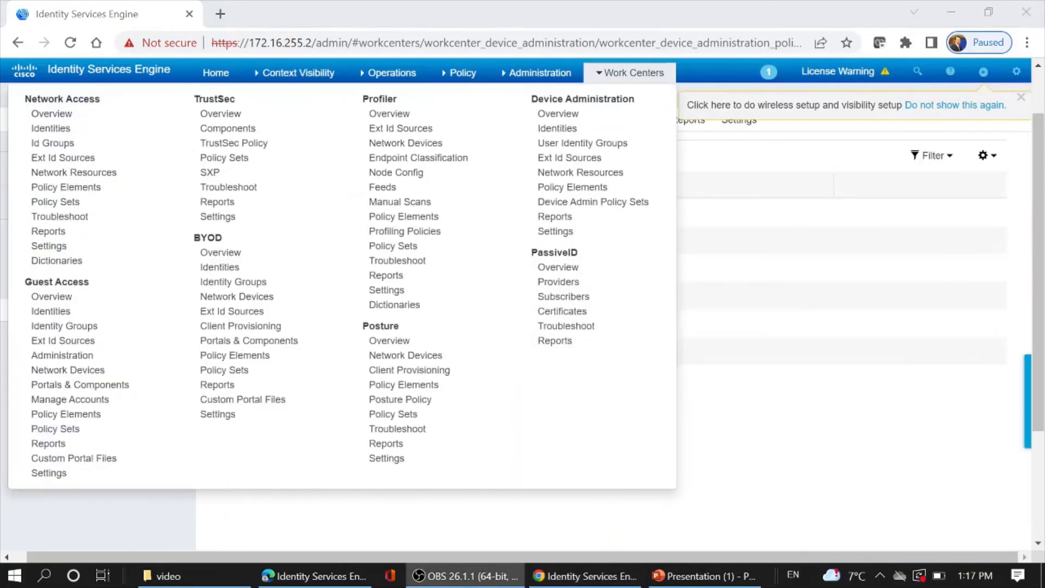
Go to Work Centers > Device Administration and show the Device Admin Policy Sets list
scroll(615, 327, "up", 1)
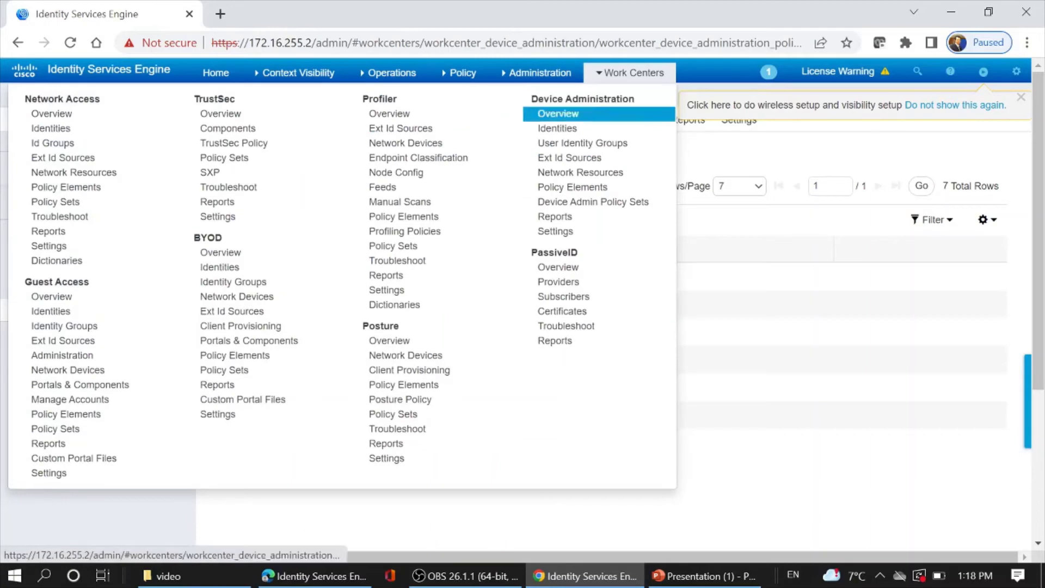
left_click(582, 98)
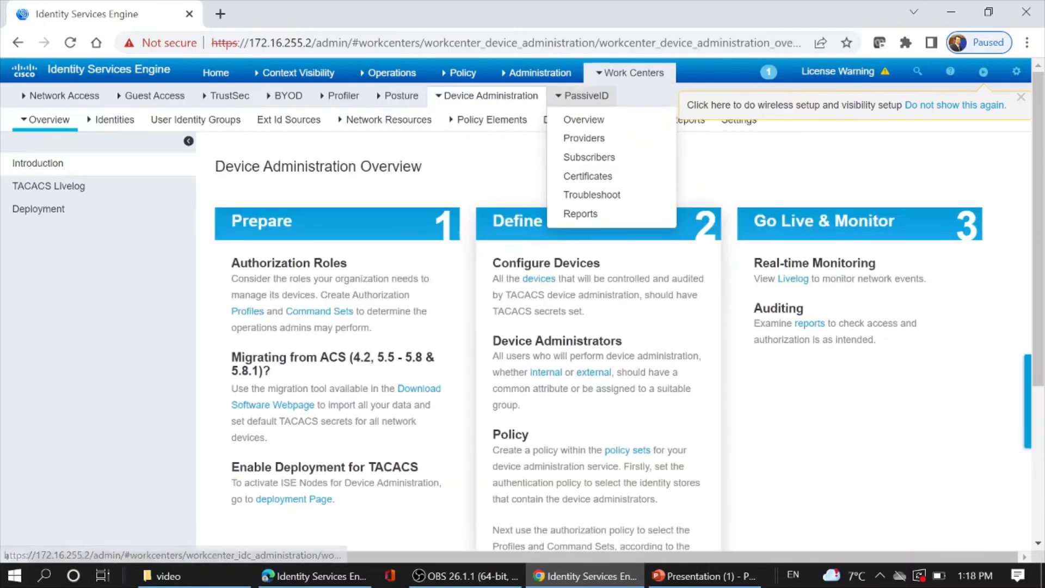
left_click(599, 119)
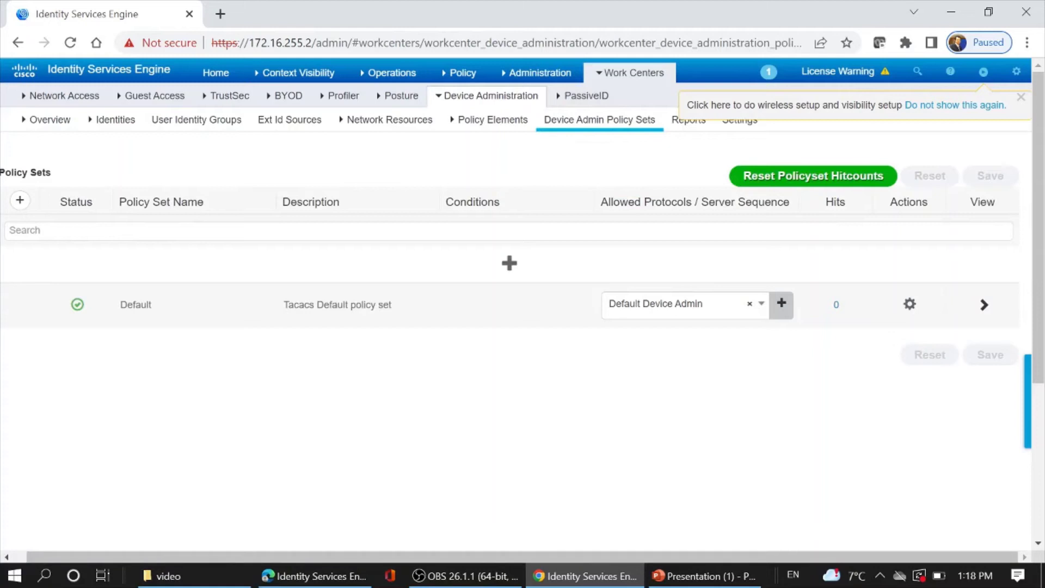
Insert a policy set row above Default and name it WirelessTACACS
left_click(509, 263)
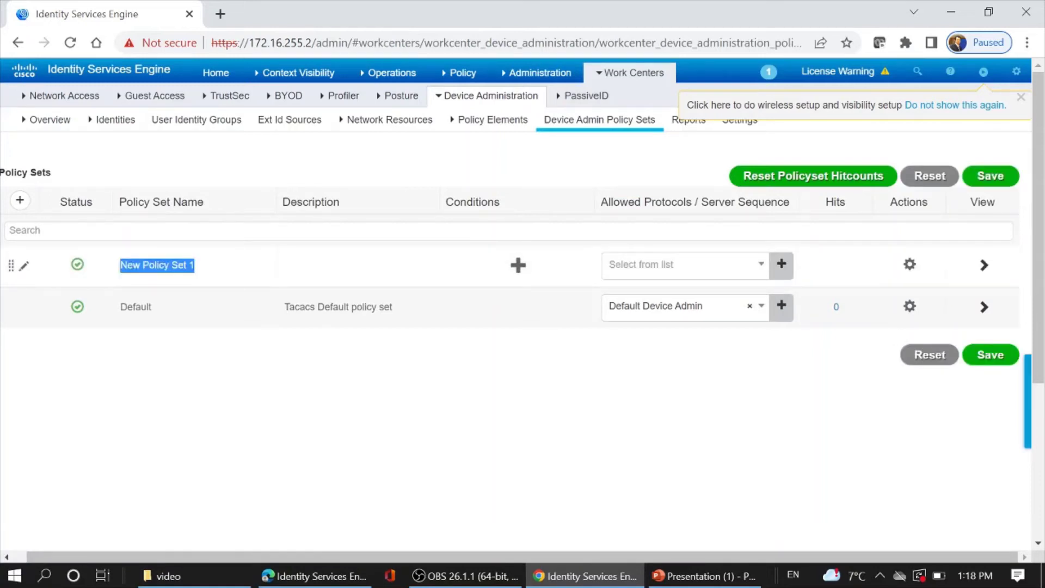
type("Wi")
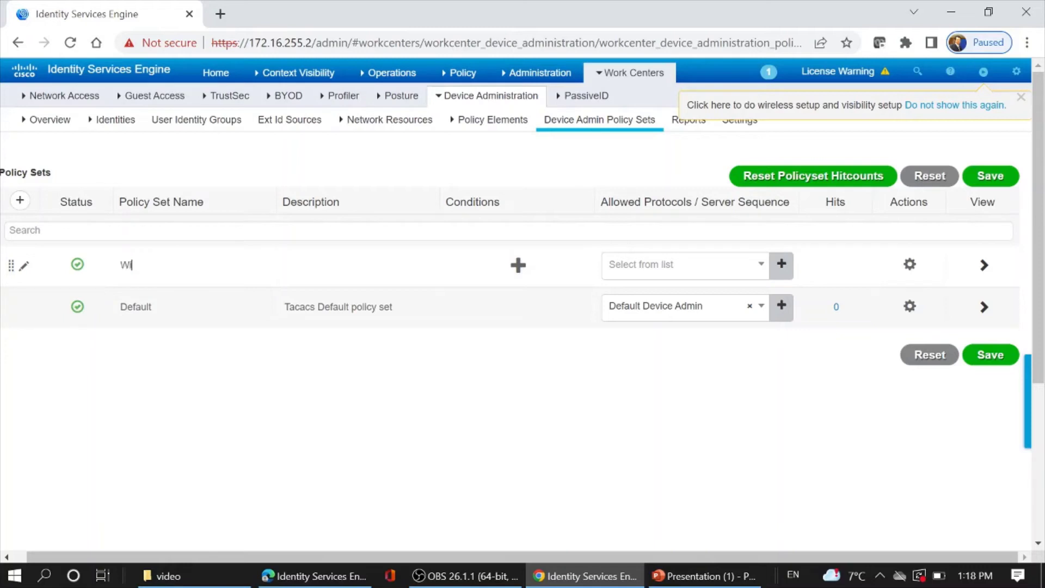
type("reless")
type("T")
type("ACACS")
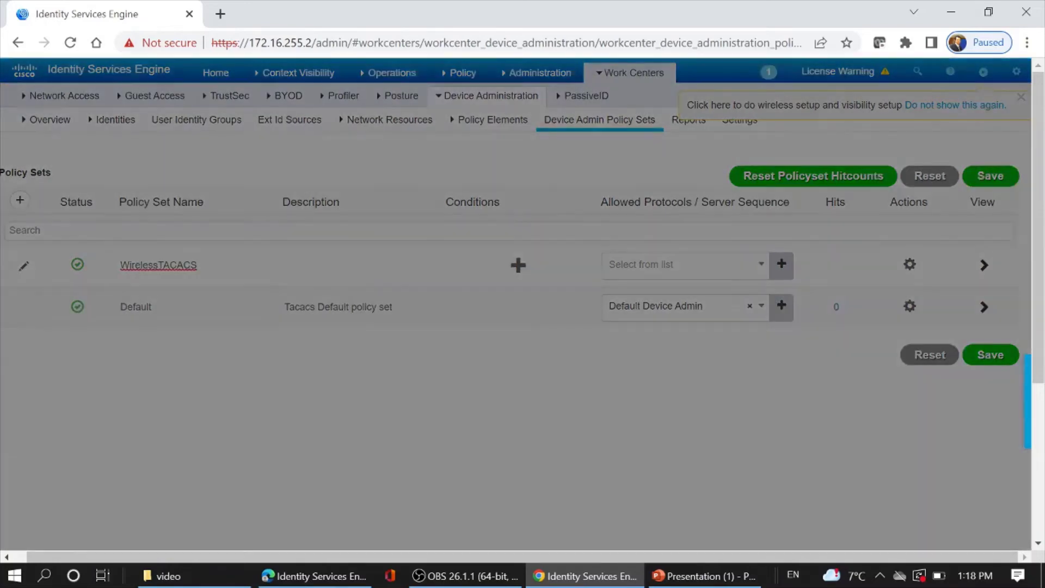
Set the WirelessTACACS condition to DEVICE Device Type equals All Device Types#Wireless
left_click(517, 265)
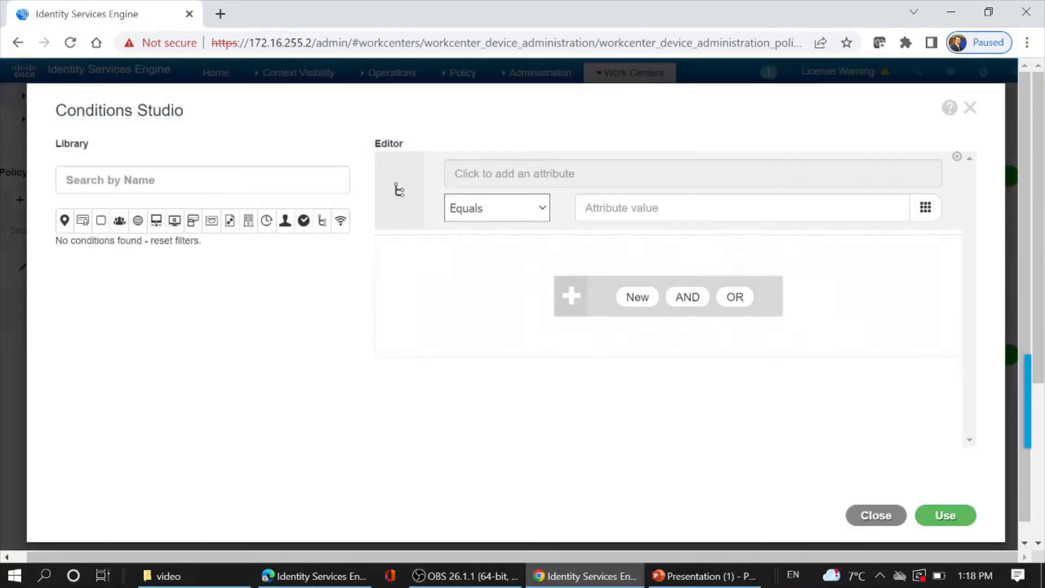
left_click(693, 173)
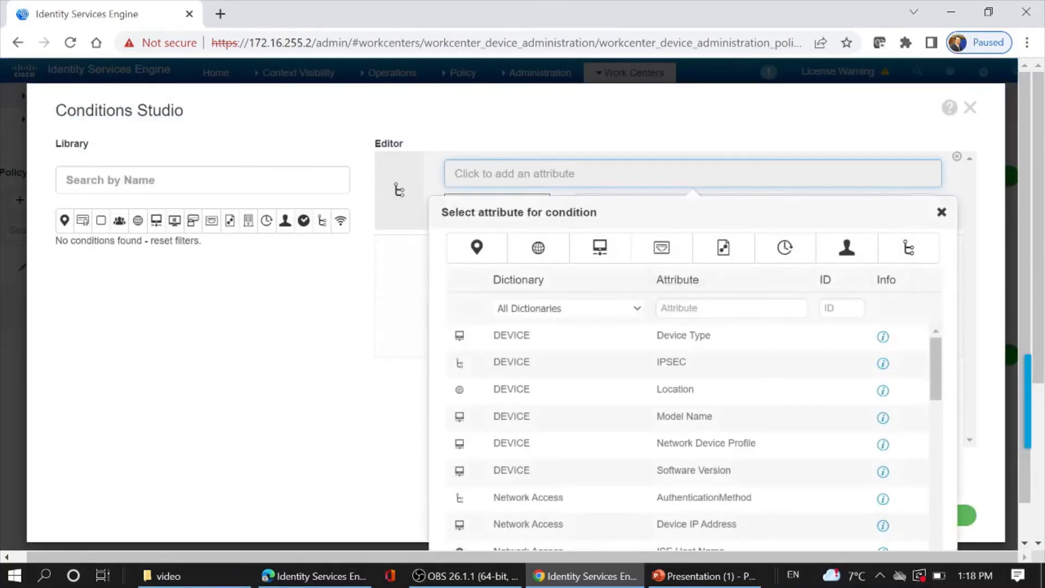
left_click(683, 335)
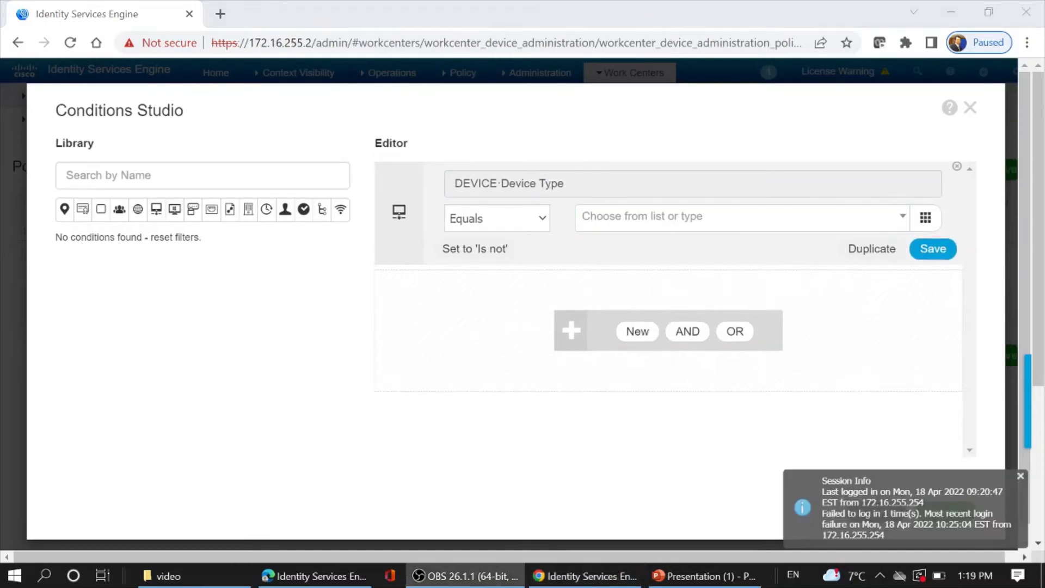
key("Down")
key("Down")
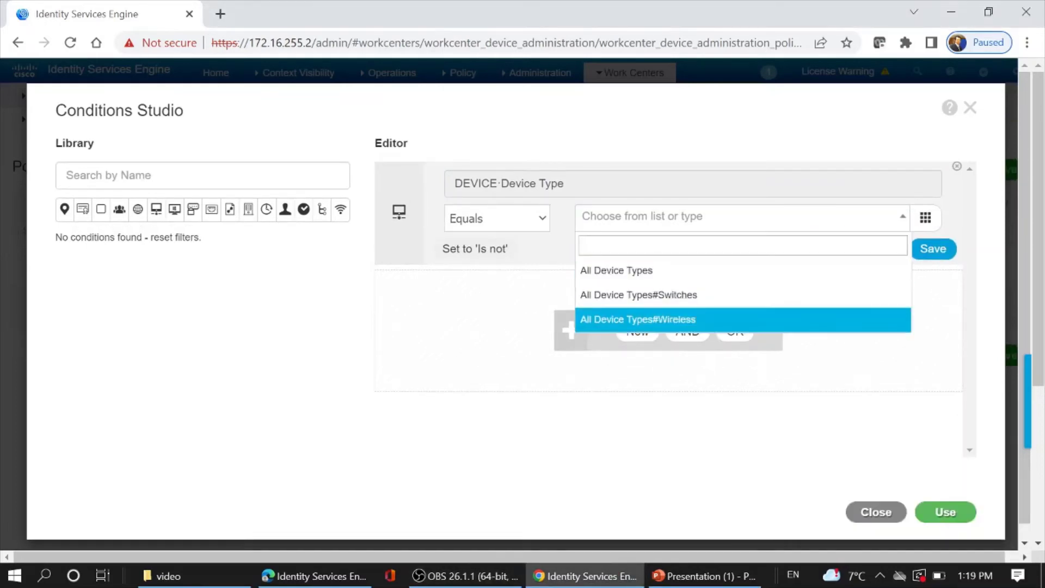
key("Return")
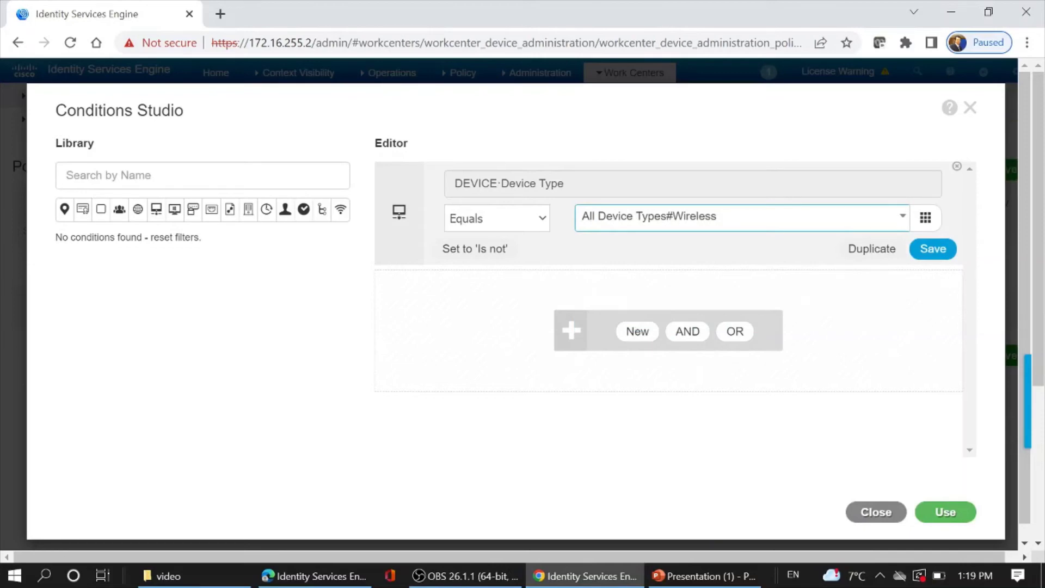
left_click(946, 512)
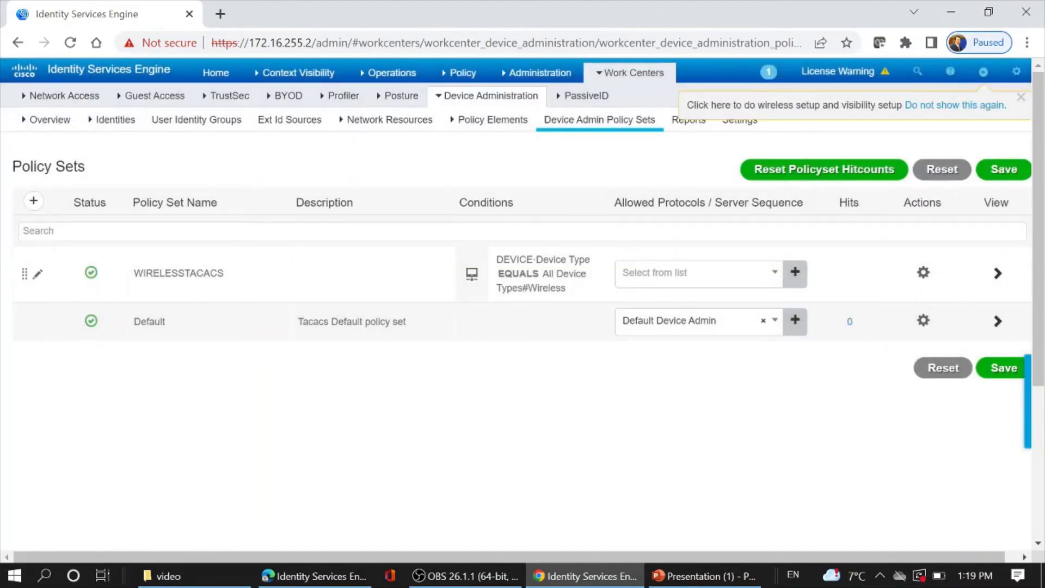
Set WirelessTACACS allowed protocols to Default Device Admin and save the policy set
left_click(697, 273)
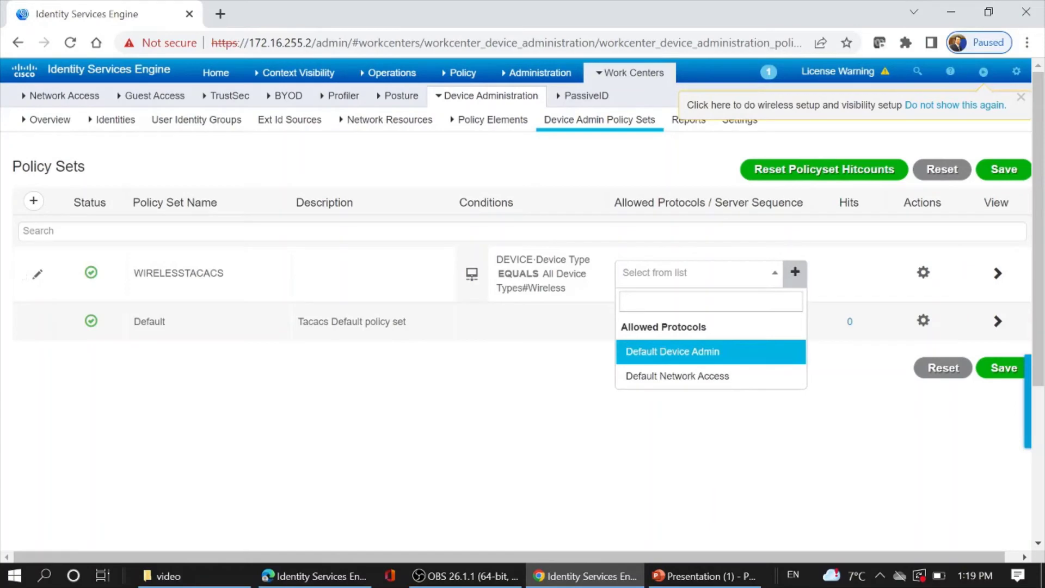
key("Return")
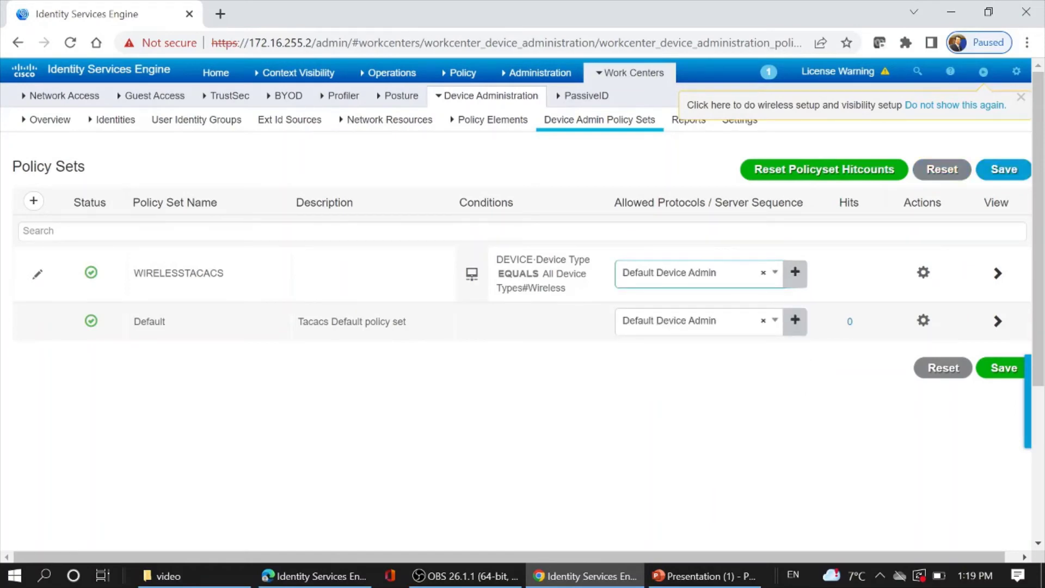
left_click(1003, 169)
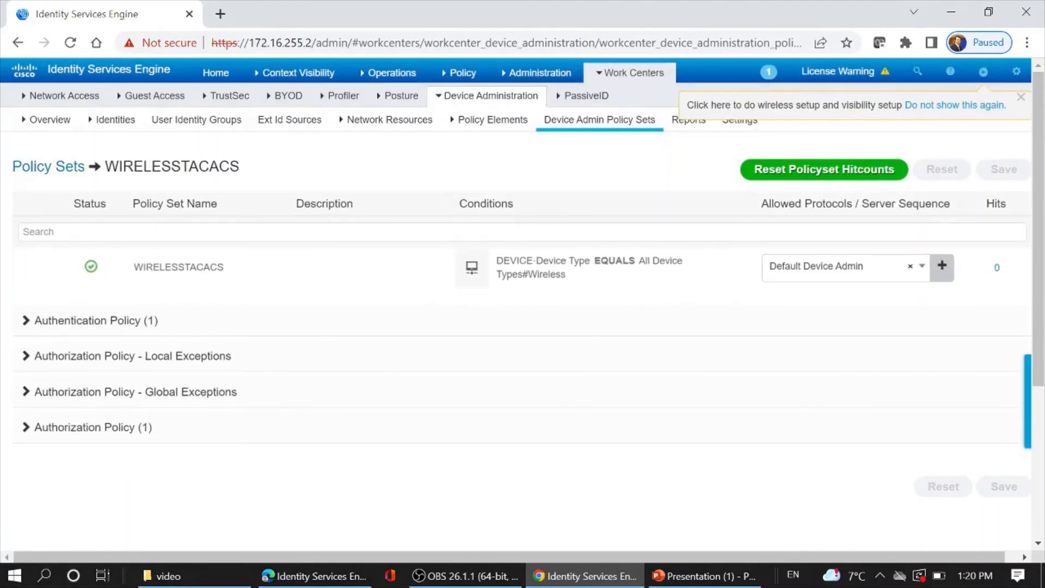
Set the Default authentication rule's identity source to Internal Users, leaving fallback options at Reject/Reject/Drop
left_click(96, 320)
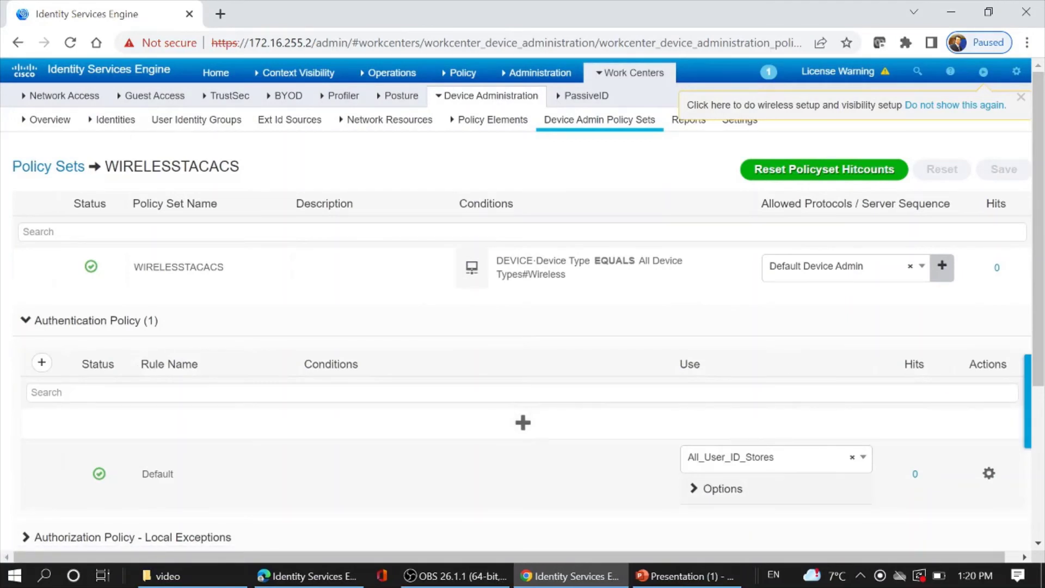
left_click(775, 456)
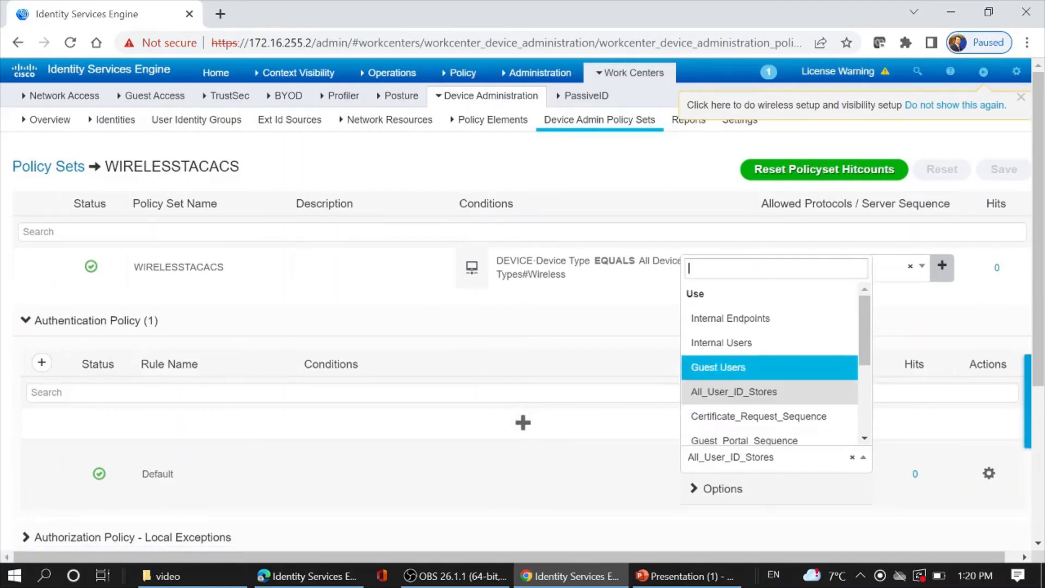
key("Return")
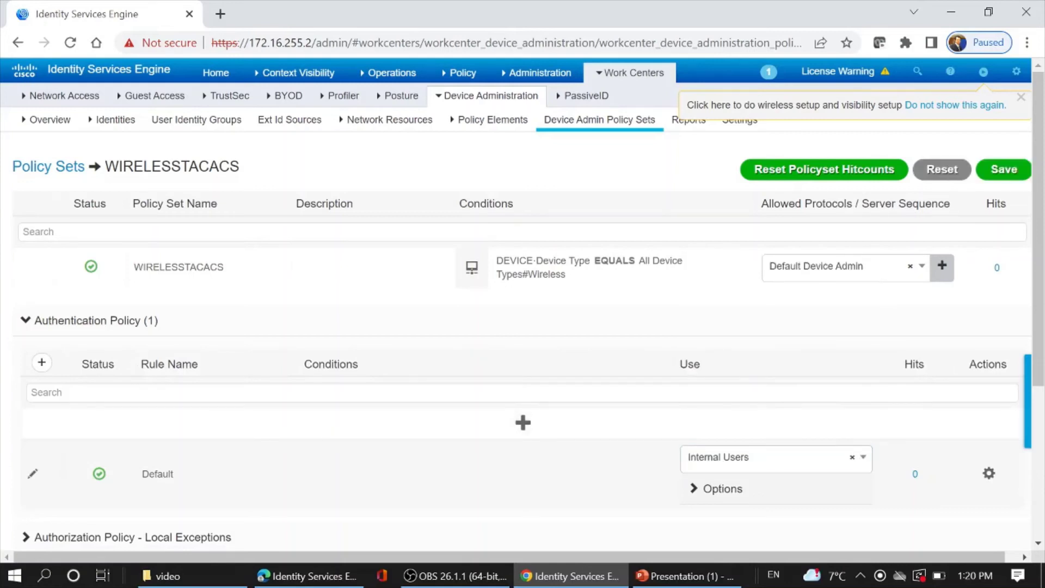
scroll(718, 436, "down", 2)
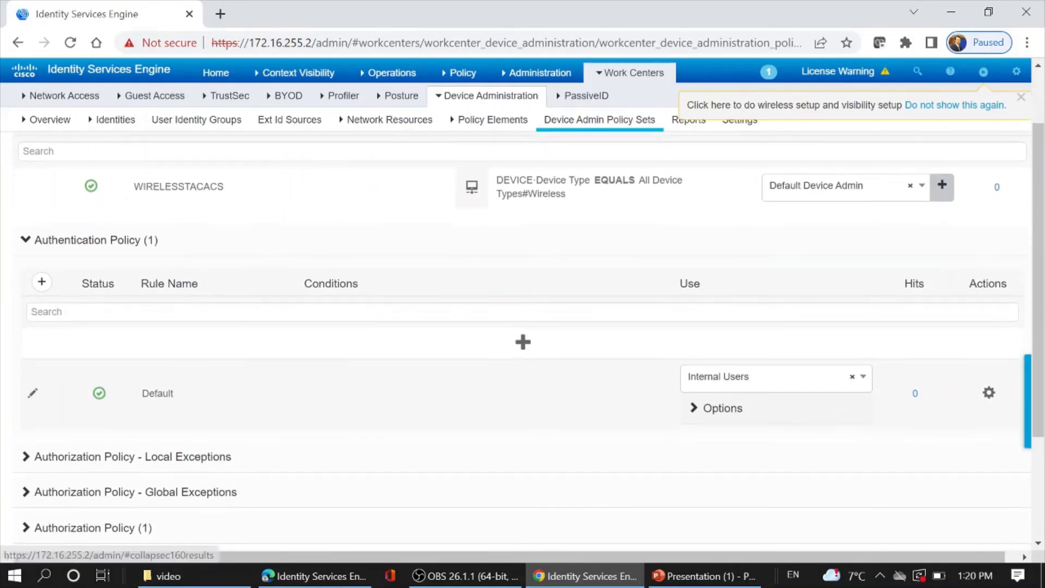
left_click(718, 408)
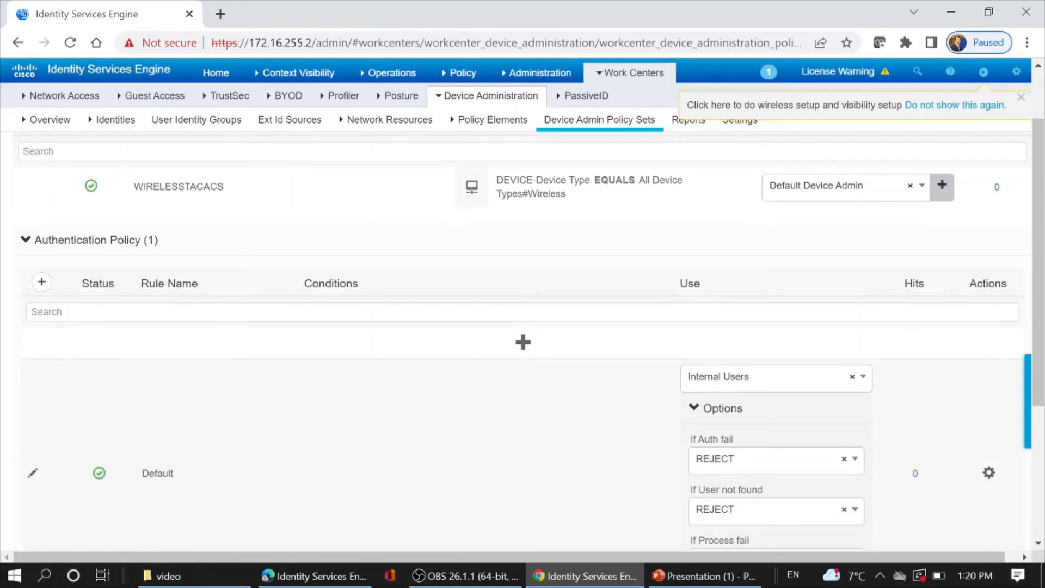
scroll(522, 326, "down", 1)
scroll(523, 327, "down", 1)
scroll(522, 326, "down", 1)
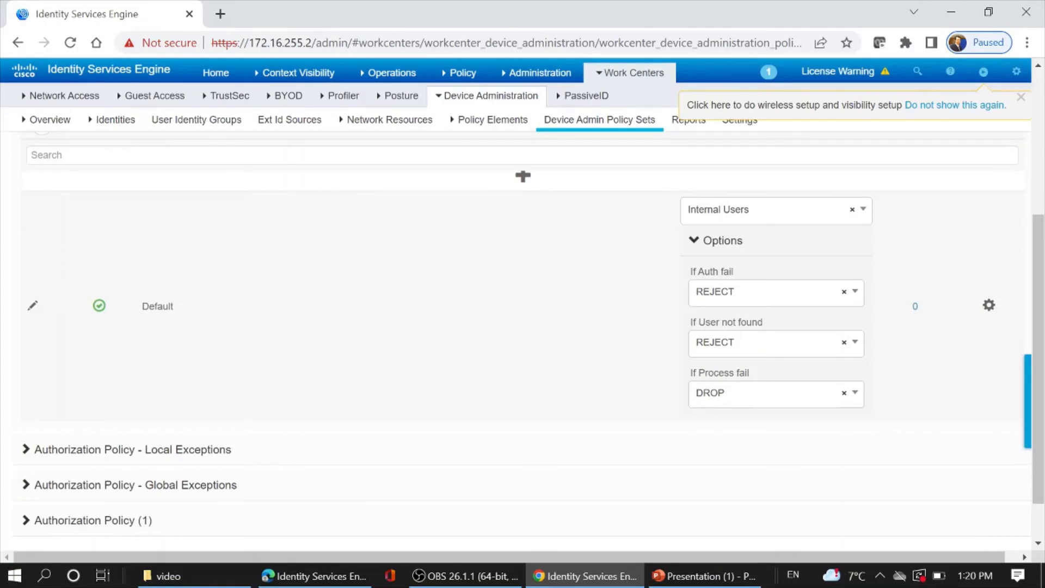
left_click(716, 240)
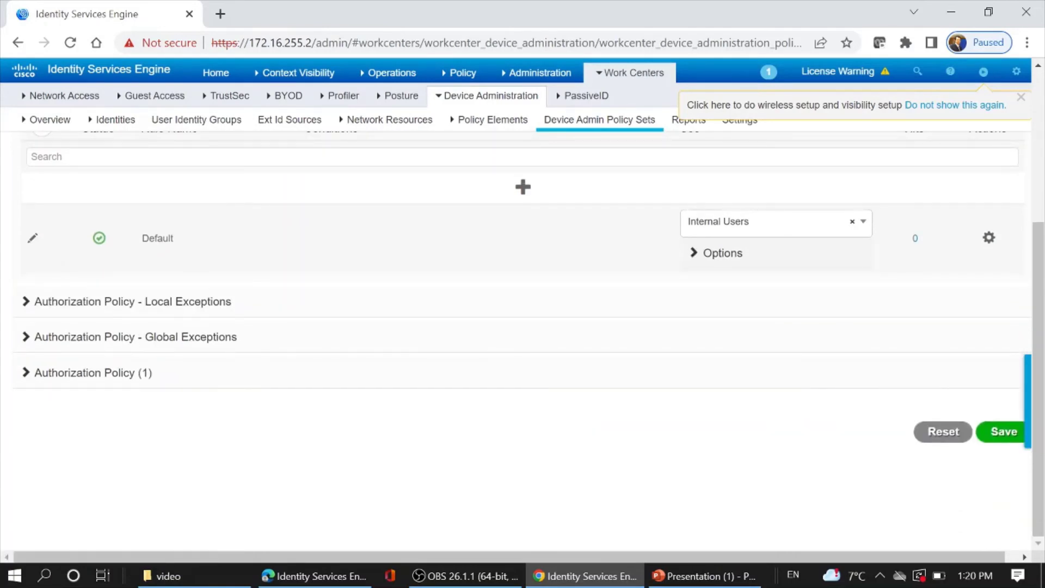
Insert an authorization rule named ROUSERES above the Default authorization rule
left_click(93, 372)
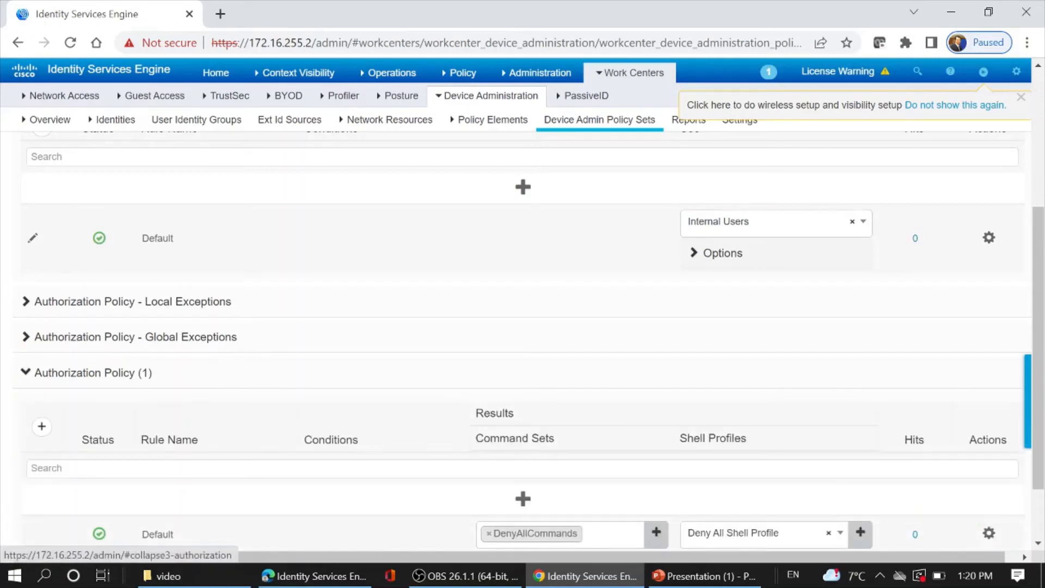
scroll(522, 341, "down", 3)
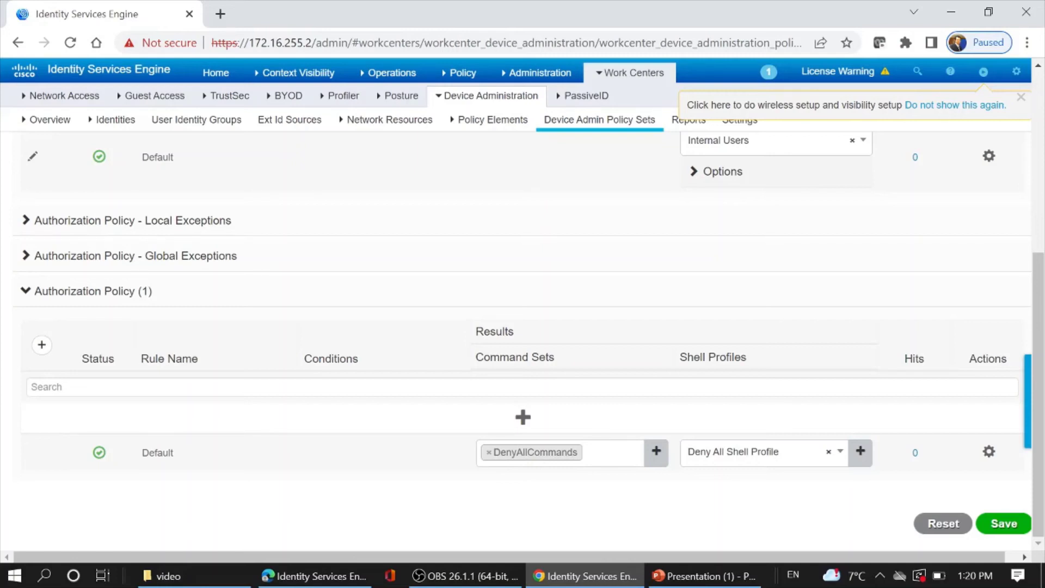
left_click(523, 417)
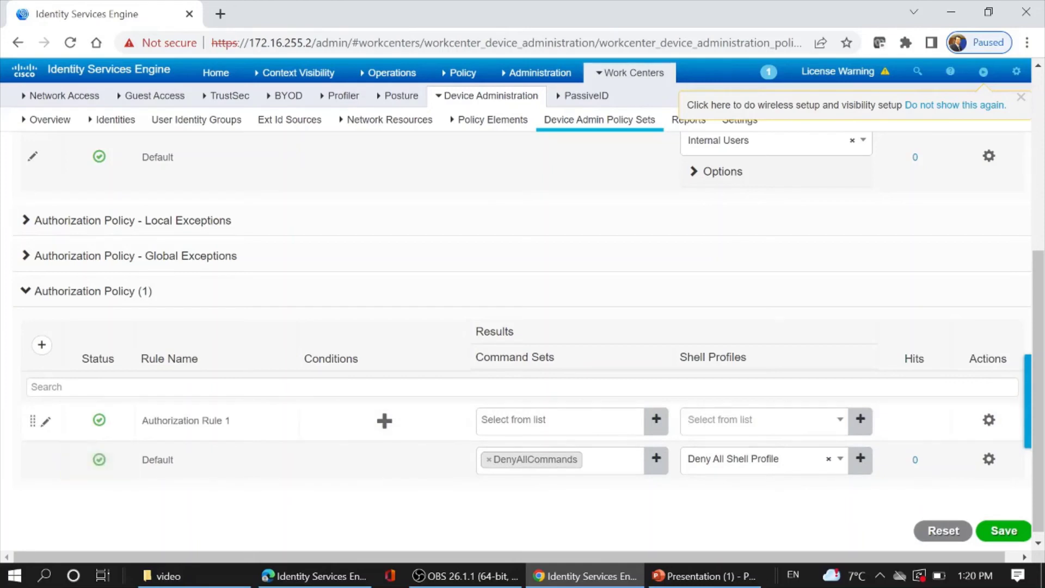
triple_click(229, 420)
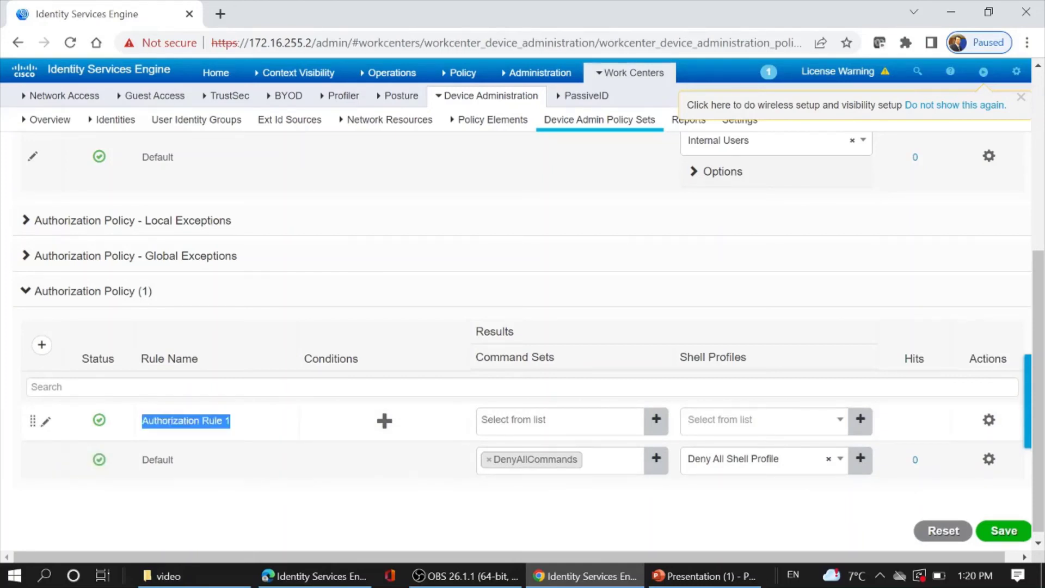
type("RO_")
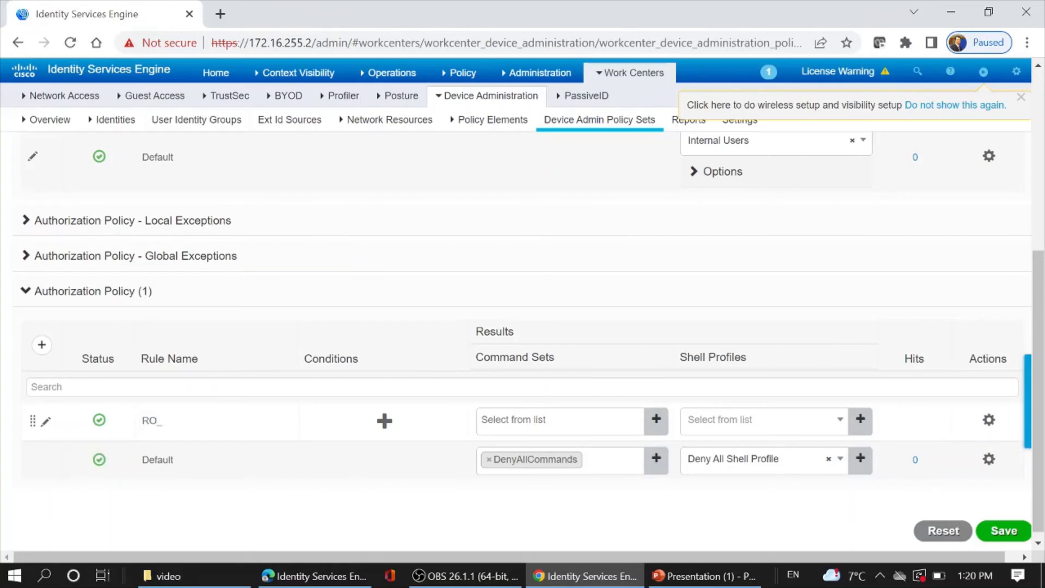
key("BackSpace")
type("US")
type("ERES")
Give ROUSERES the condition InternalUser IdentityGroup equals LAB_RO
left_click(385, 420)
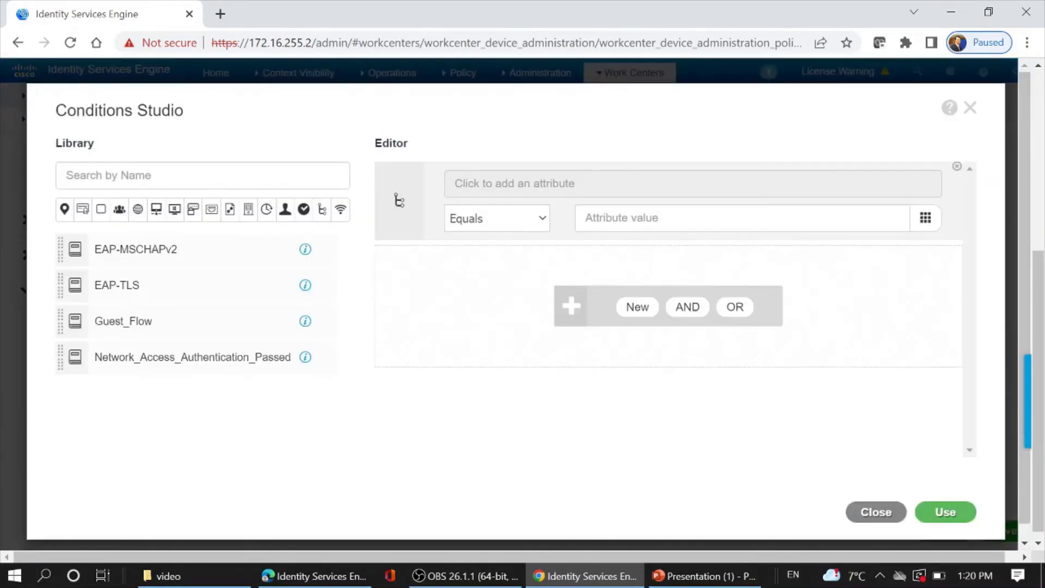
left_click(490, 183)
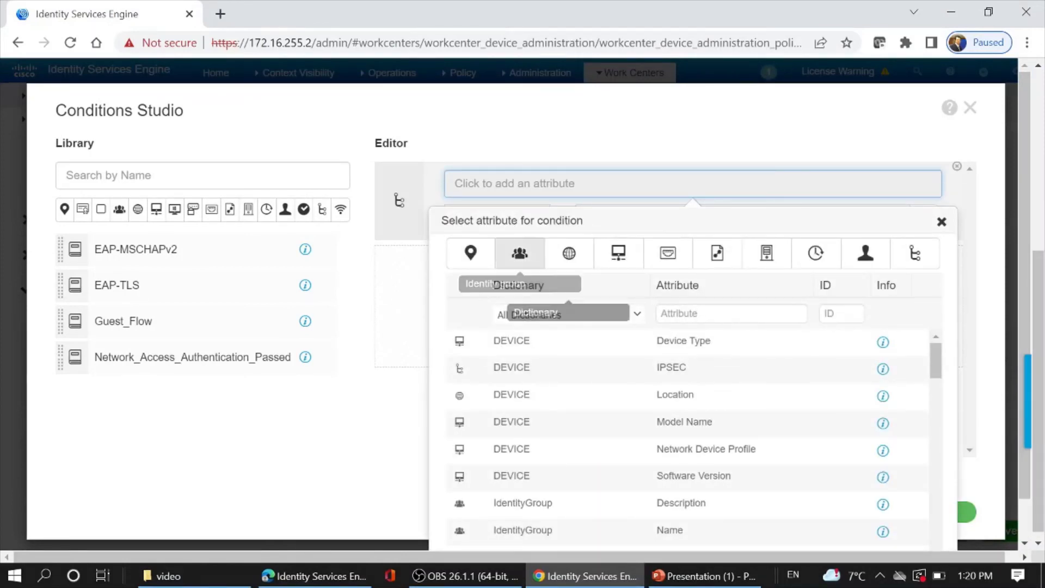
left_click(520, 253)
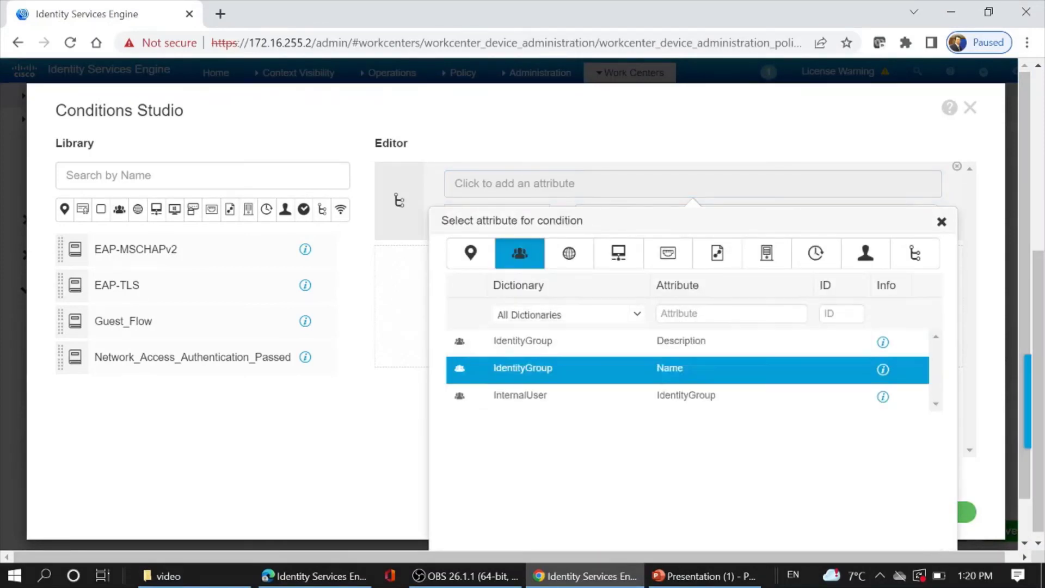
left_click(520, 395)
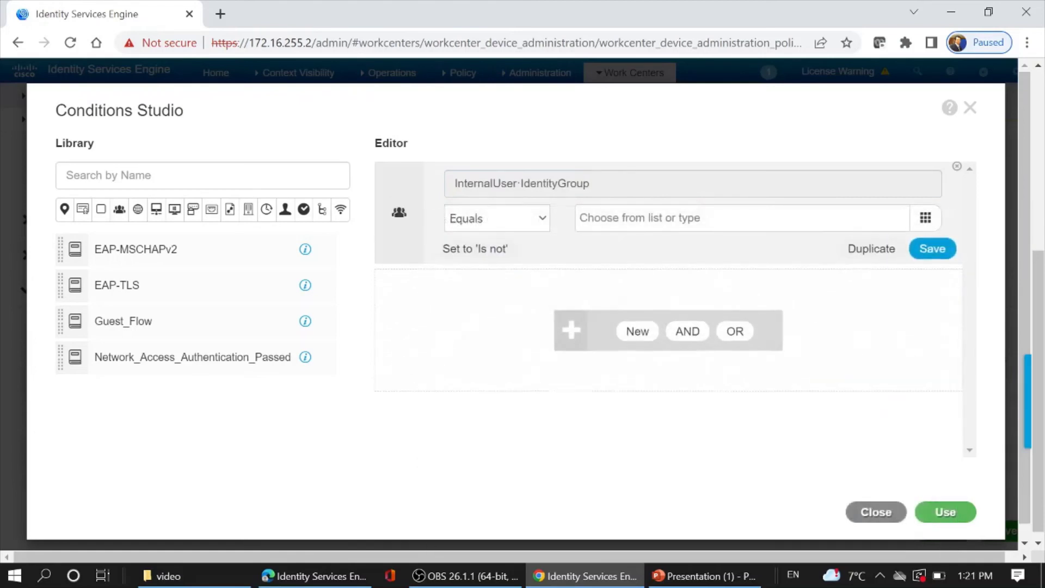
key("Tab")
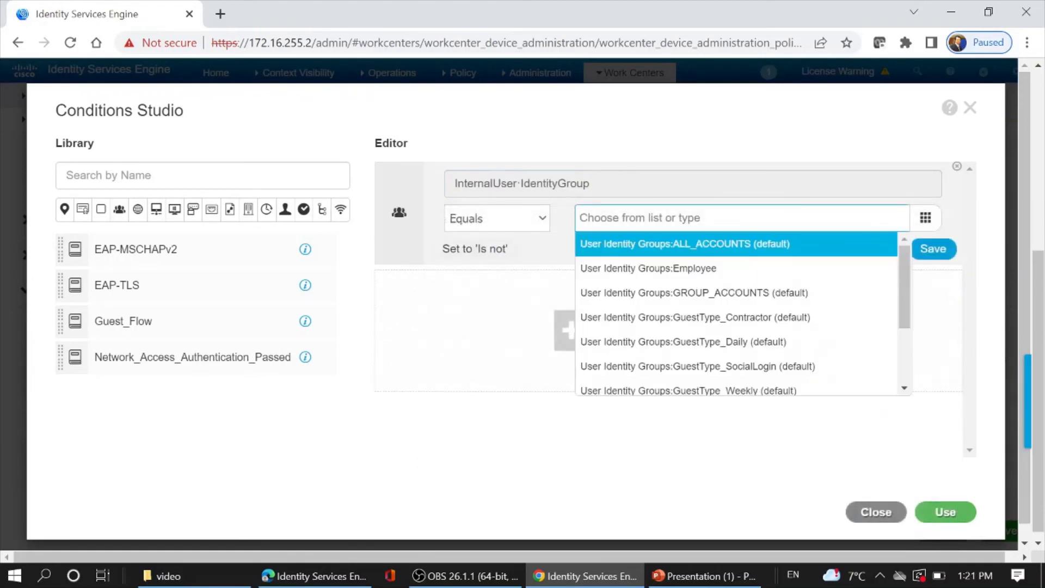
key("Down")
key("Down")
key("Down")
key("Down")
key("Down")
key("Down")
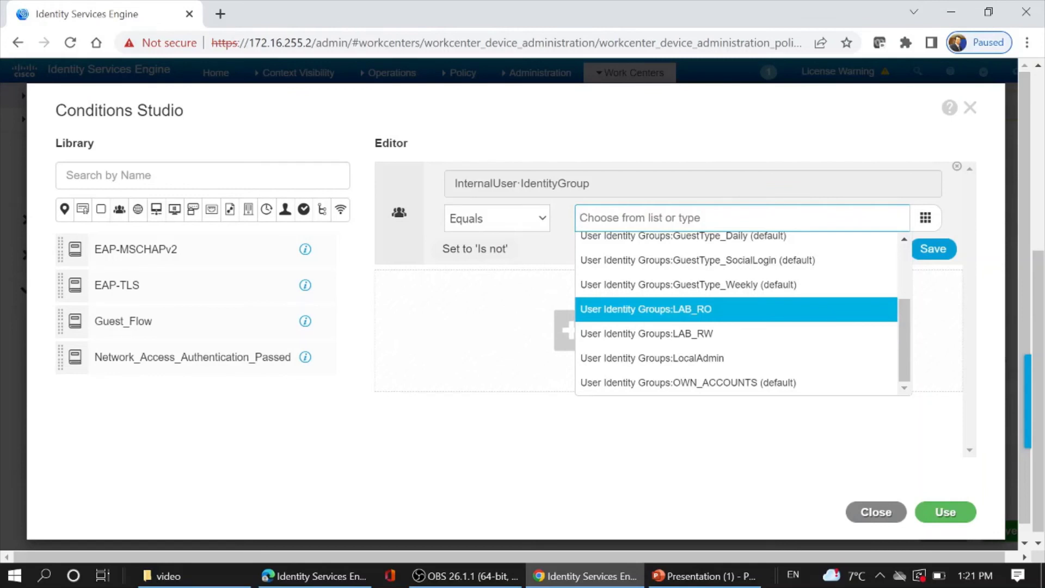
key("Return")
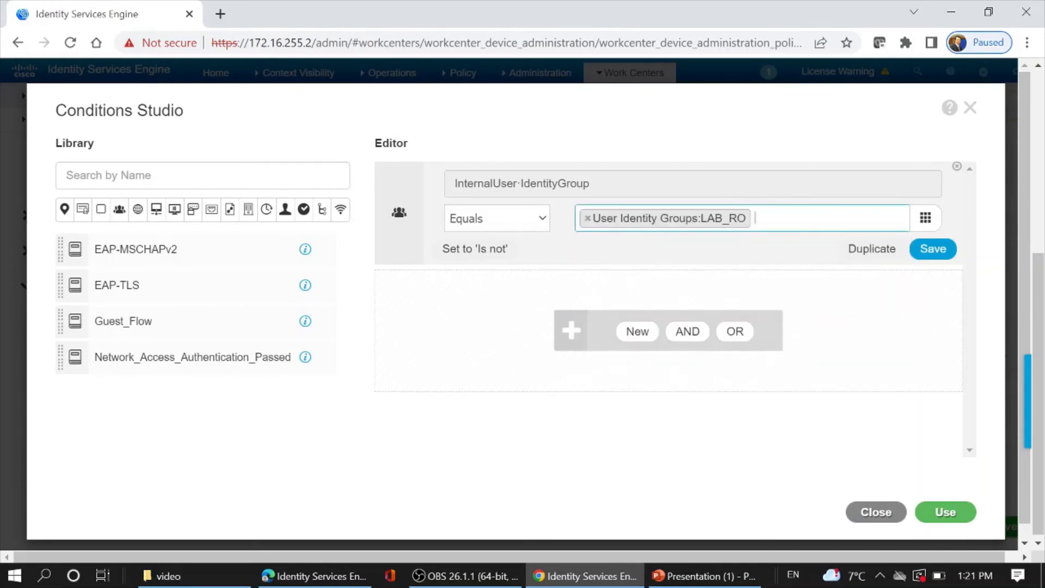
left_click(945, 511)
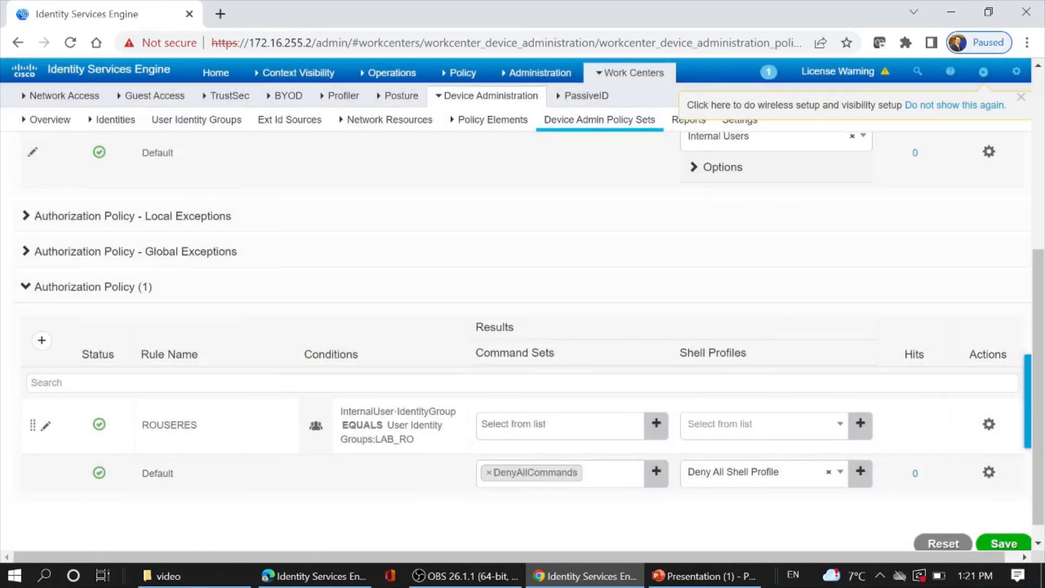
Set ROUSERES results to command set LAB_RO_Command and shell profile LAB_RO_Profile
left_click(544, 425)
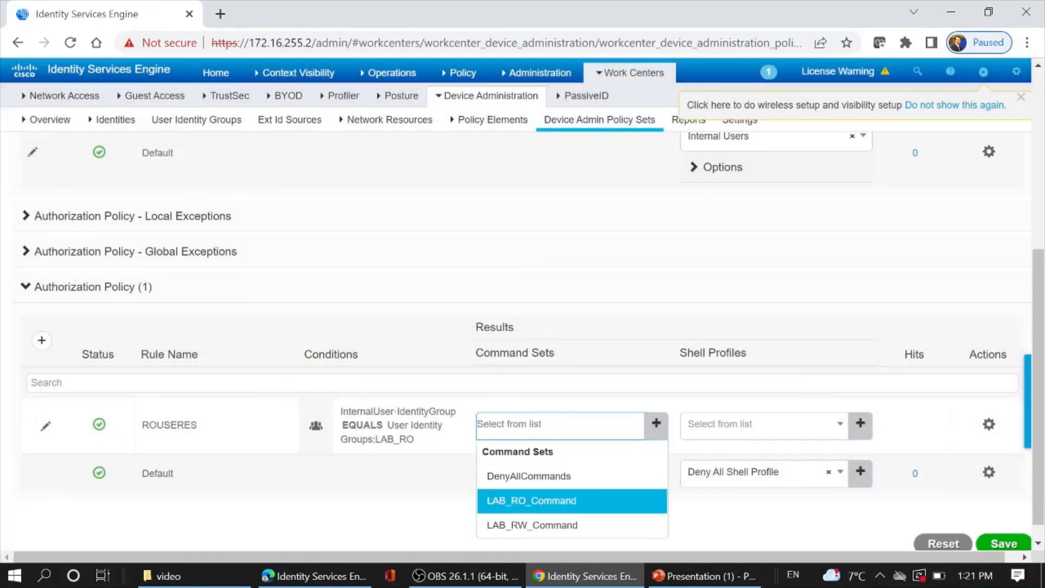
left_click(531, 500)
left_click(762, 424)
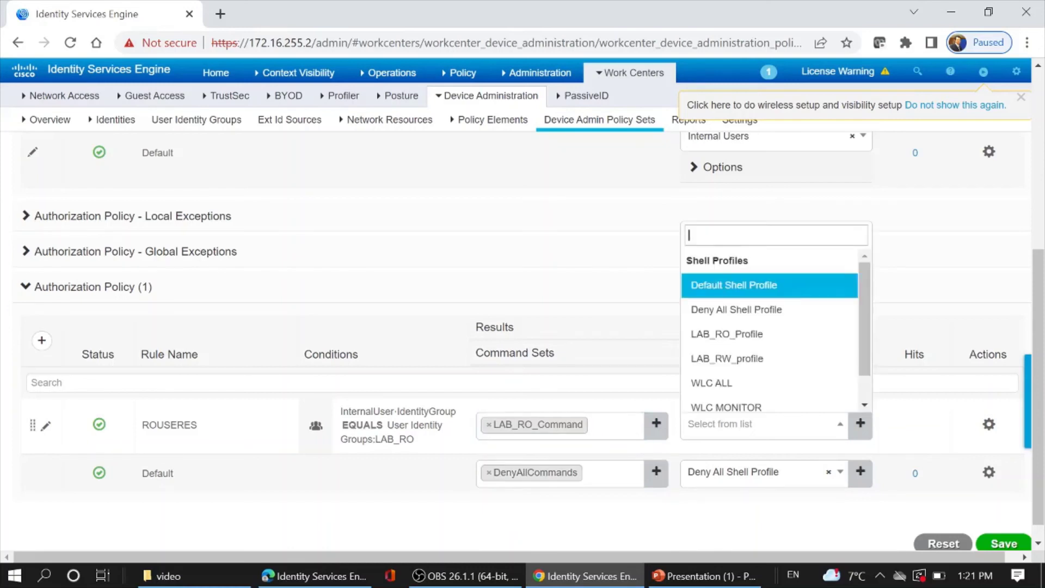
key("Up")
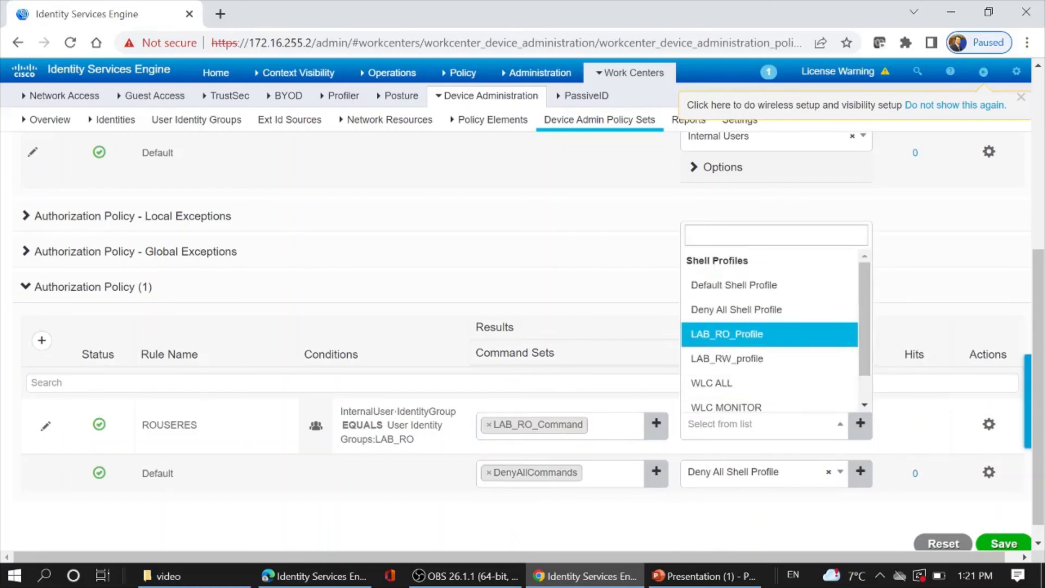
key("Return")
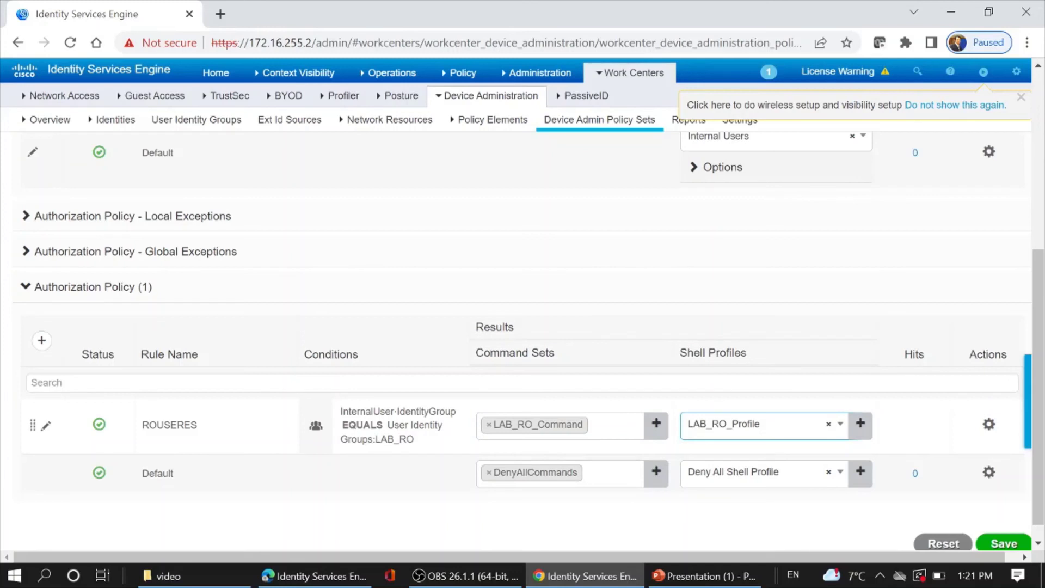
left_click(988, 424)
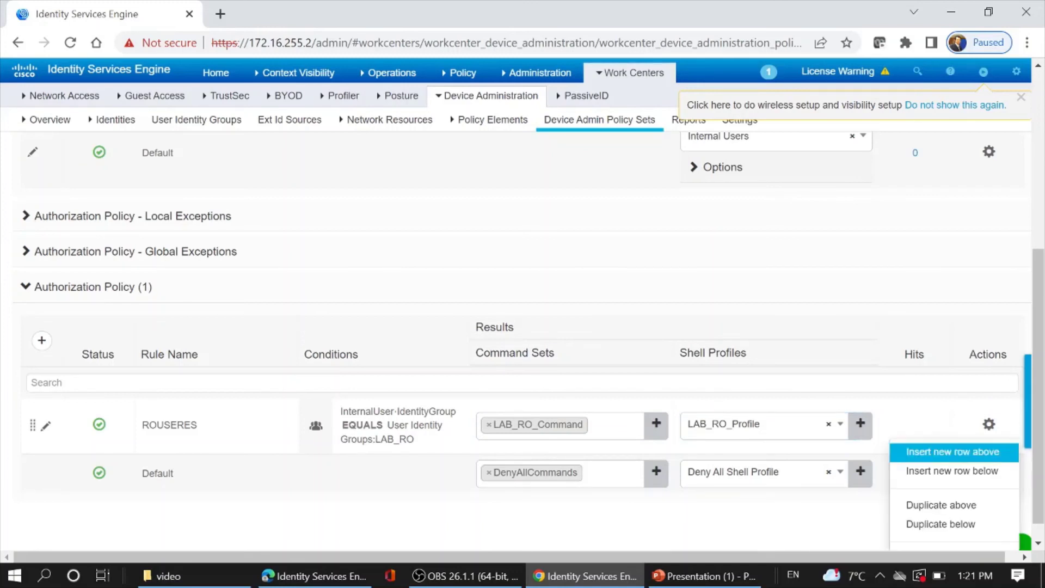
Insert a new authorization rule above ROUSERES and name it RWUSER
left_click(952, 452)
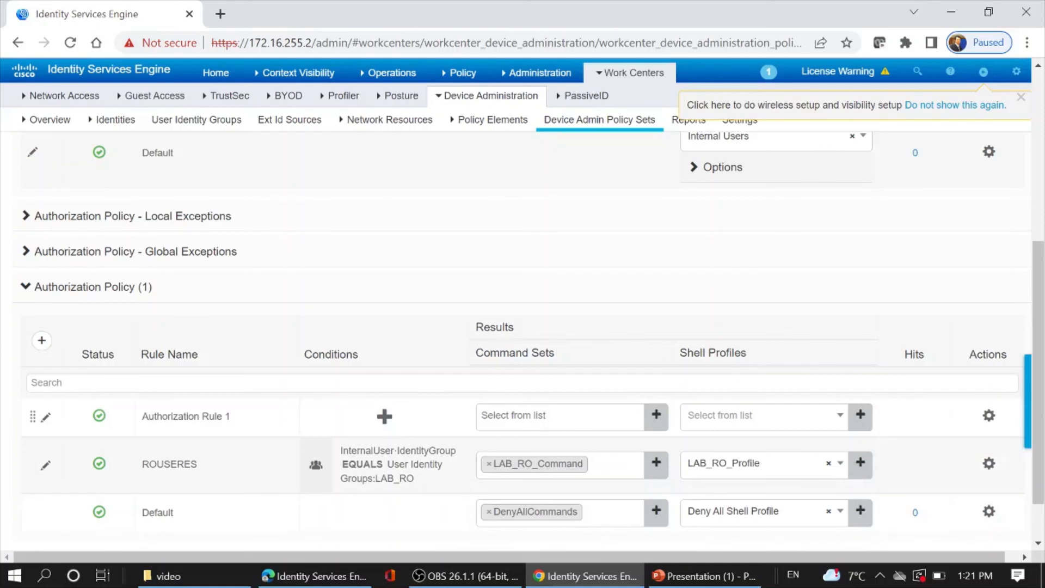
left_click_drag(226, 416, 216, 417)
triple_click(230, 417)
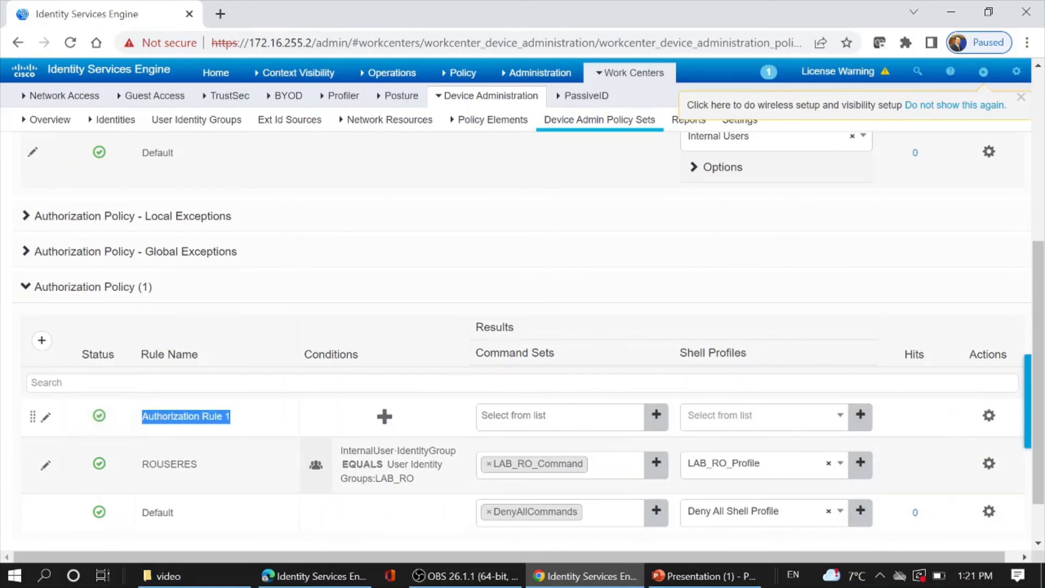
key("BackSpace")
type("ro")
key("BackSpace")
key("BackSpace")
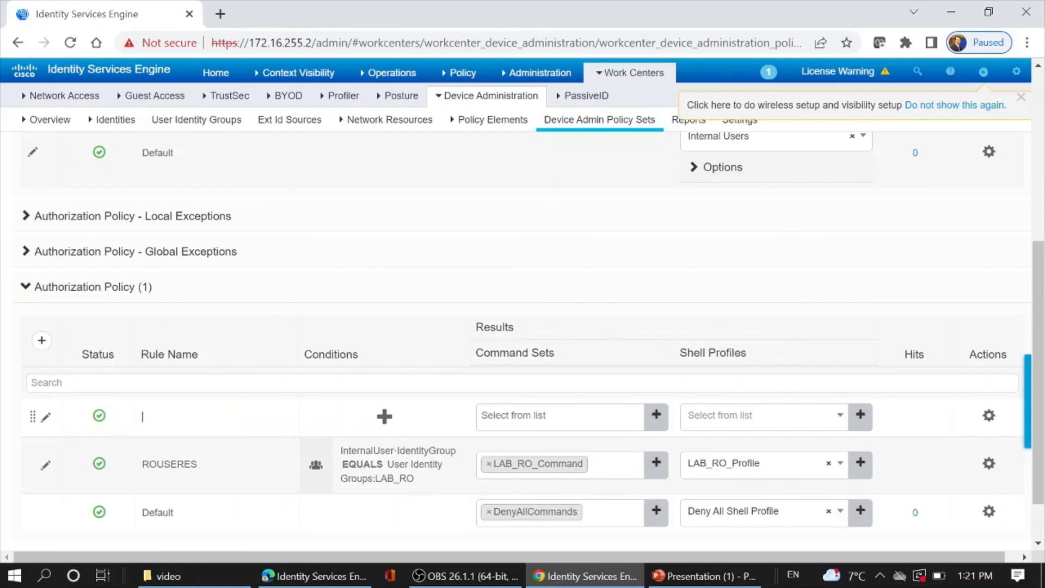
type("ro")
key("BackSpace")
key("BackSpace")
type("RW")
type("USER")
Give RWUSER the condition InternalUser IdentityGroup equals LAB_RW
left_click(385, 416)
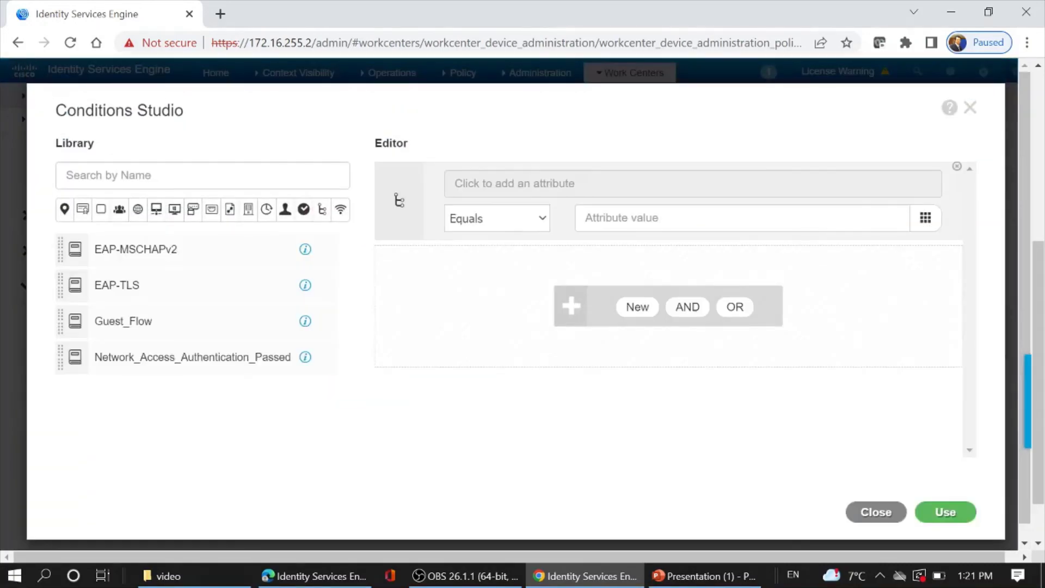
left_click(517, 183)
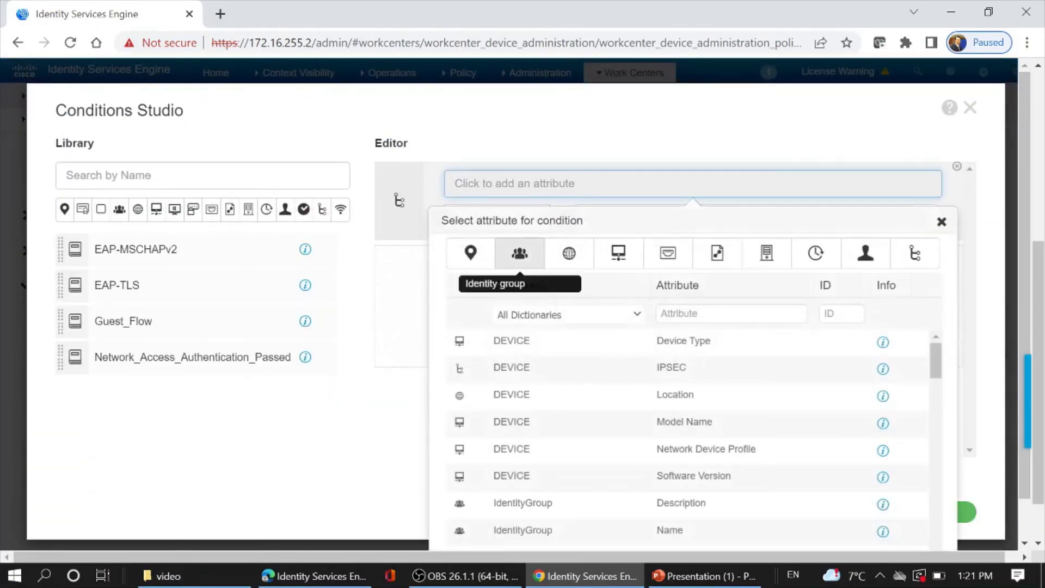
left_click(520, 253)
left_click(520, 396)
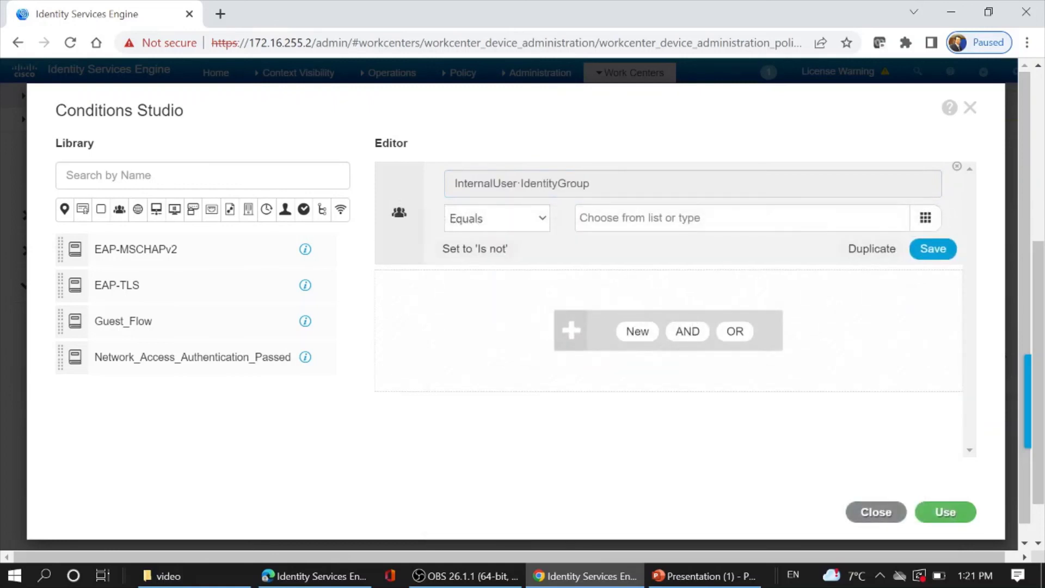
left_click(707, 217)
scroll(708, 329, "down", 2)
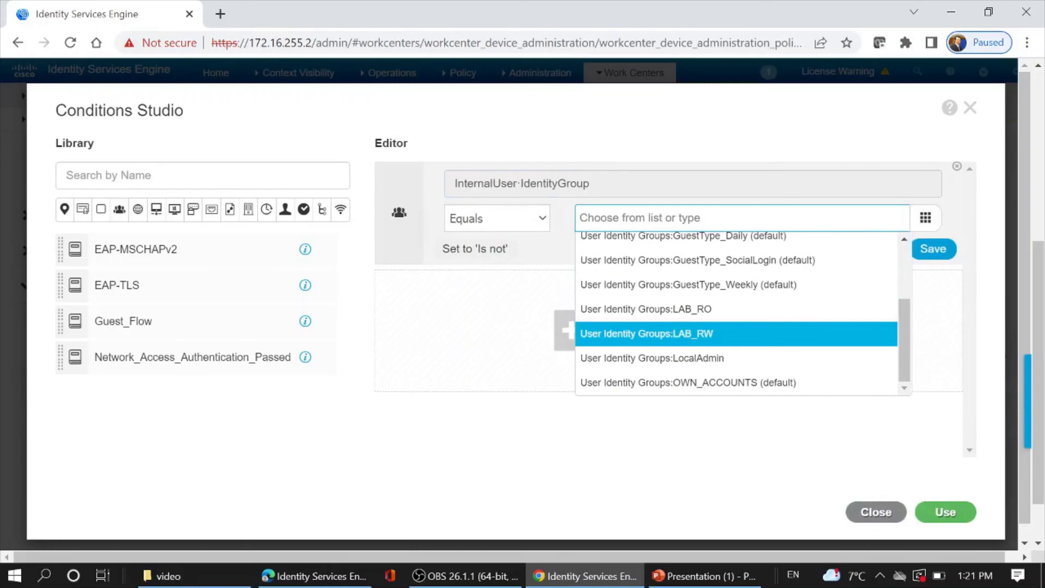
left_click(646, 333)
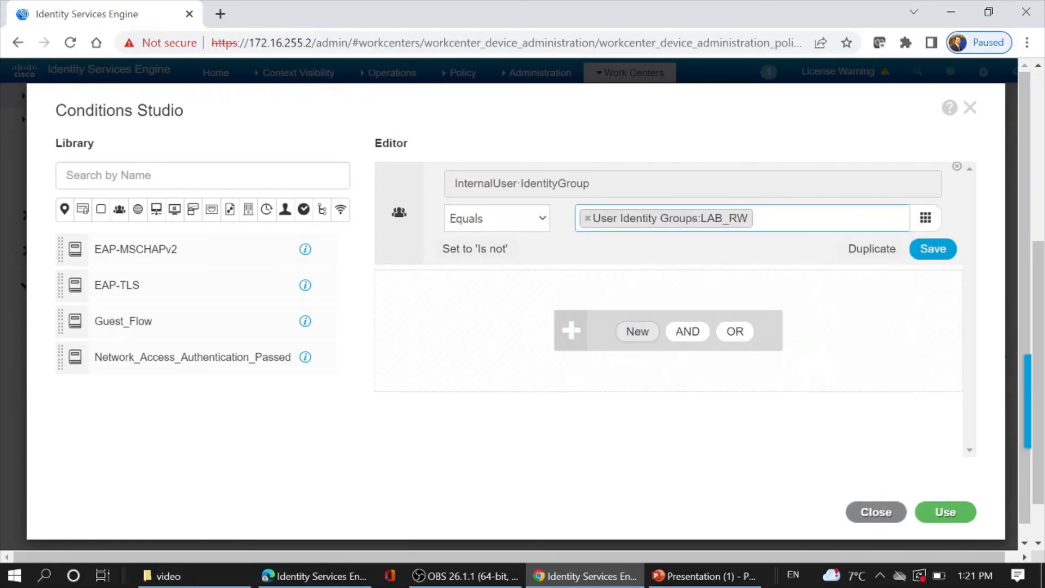
left_click(945, 511)
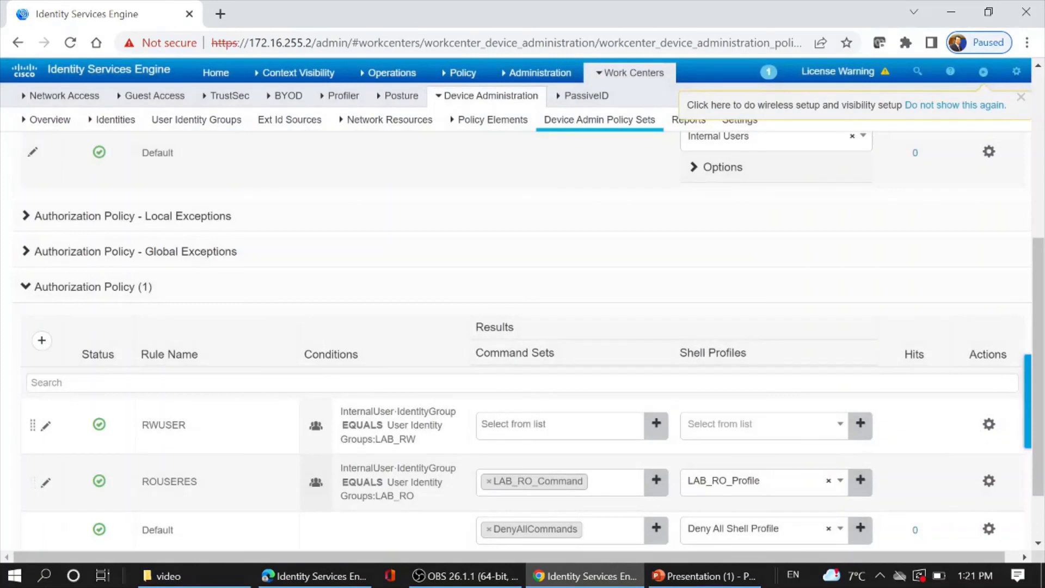
Assign LAB_RW_Command and LAB_RW_profile to the RWUSER rule and save the WirelessTACACS policy set
left_click(545, 424)
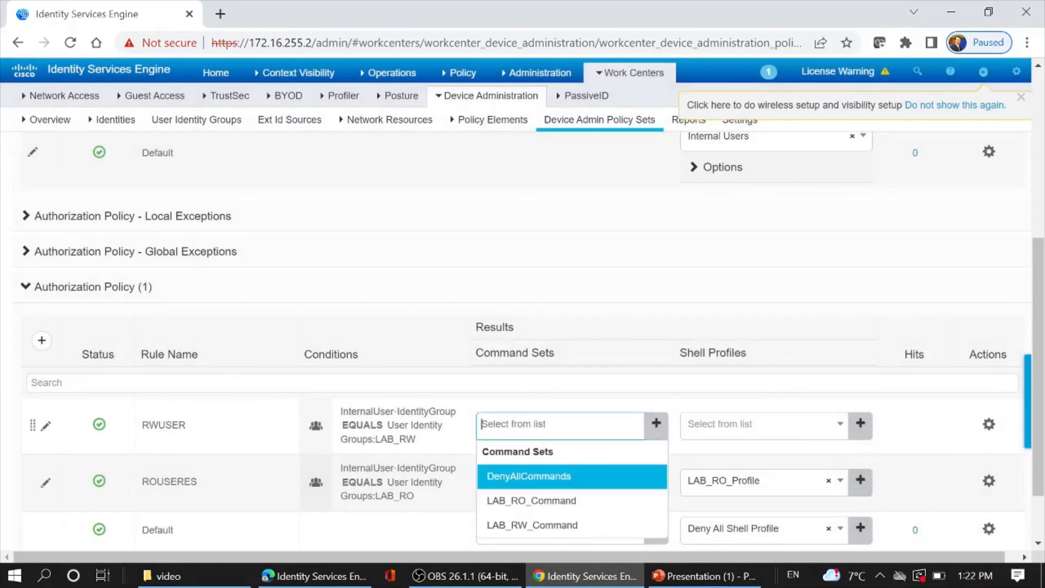
key("Down")
key("Down")
key("Return")
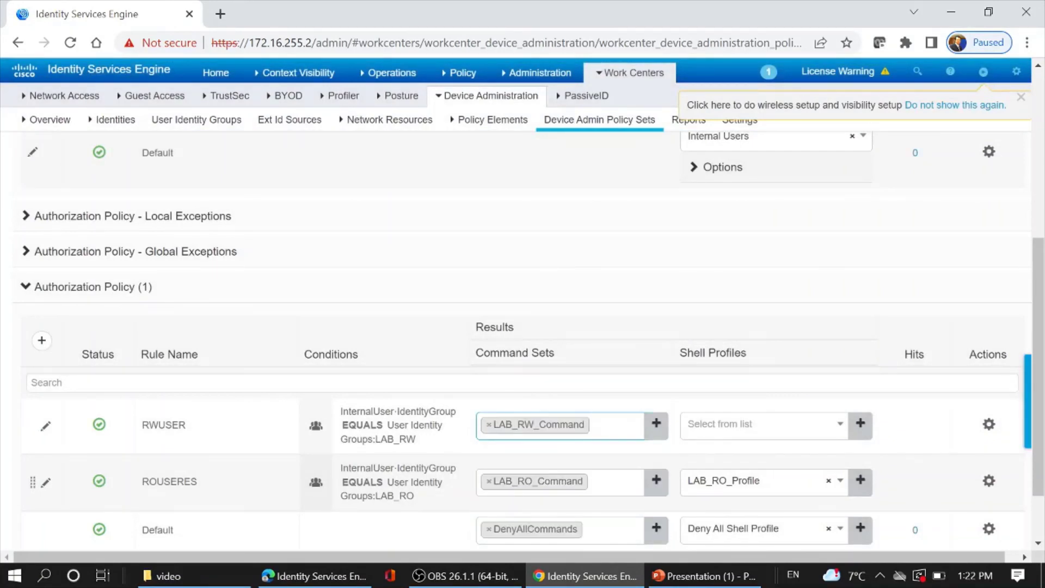
left_click(762, 423)
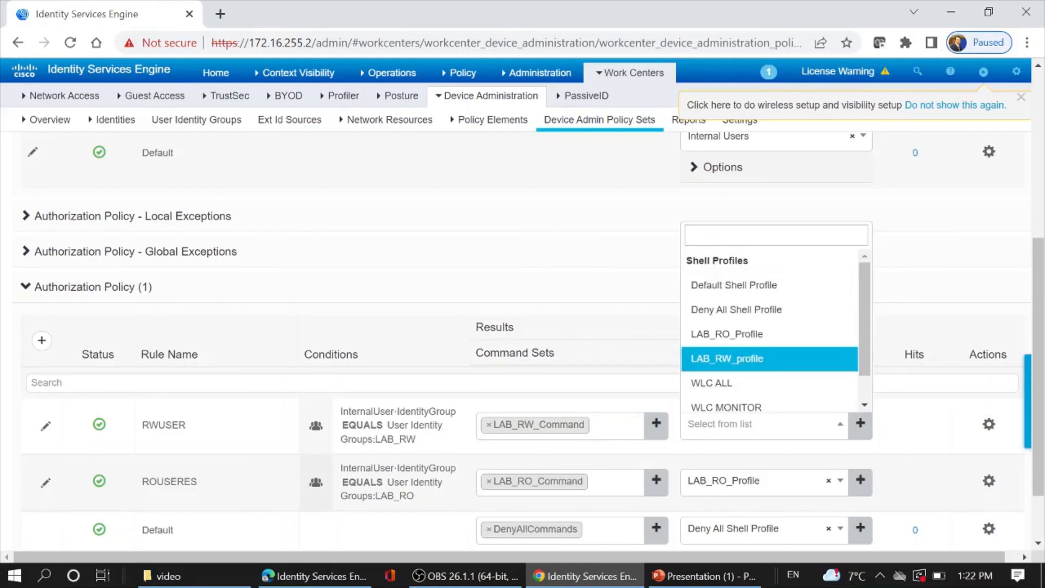
key("Return")
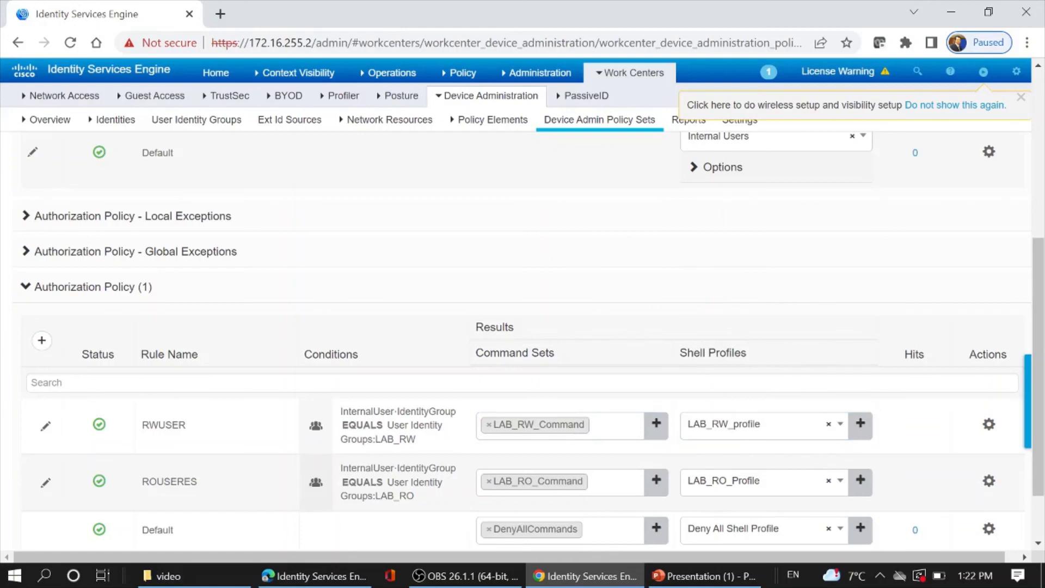
scroll(522, 337, "down", 2)
left_click(1003, 522)
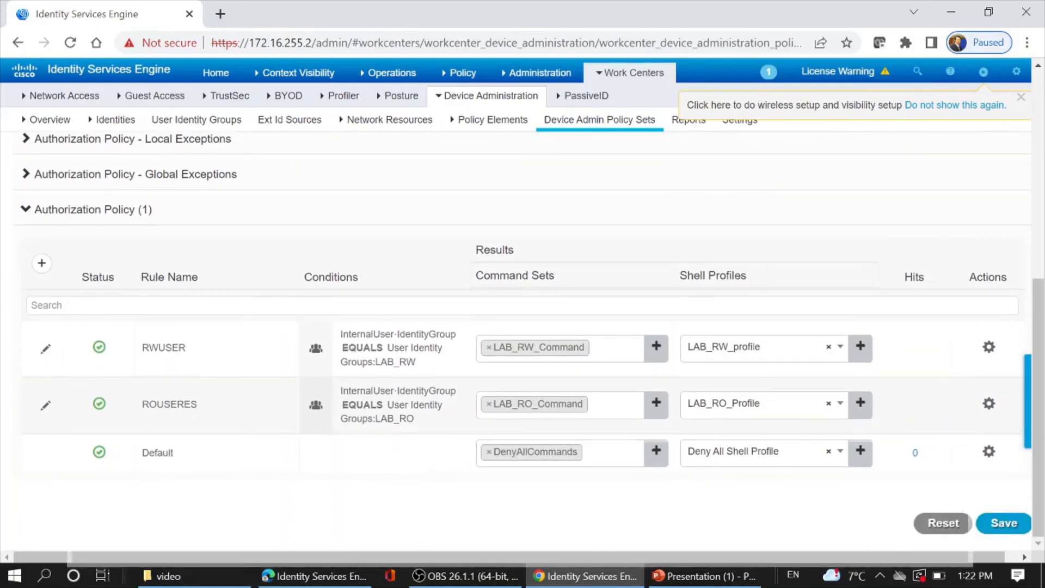